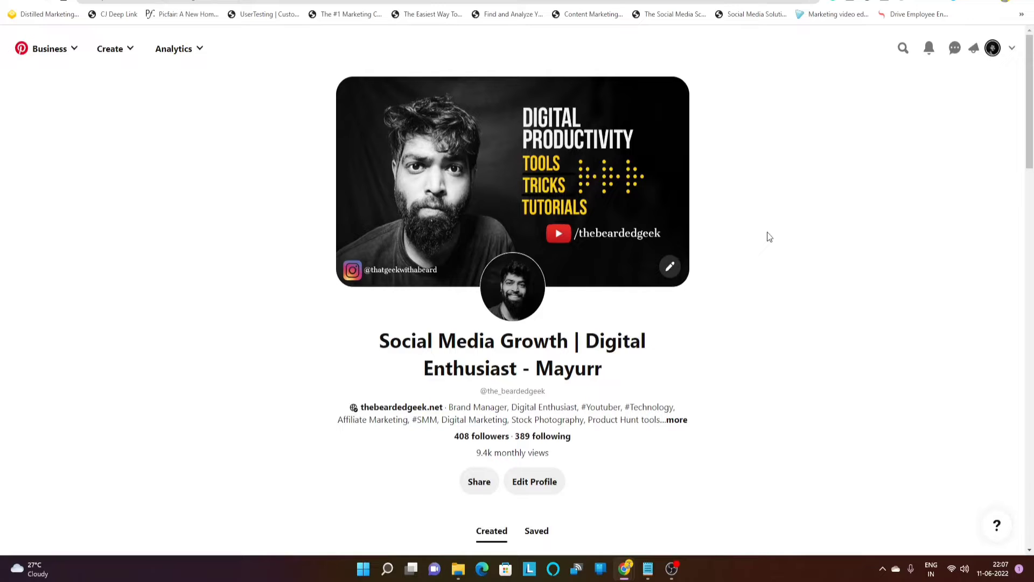
Start a new Idea Pin draft from the Create options
scroll(233, 163, down, 12)
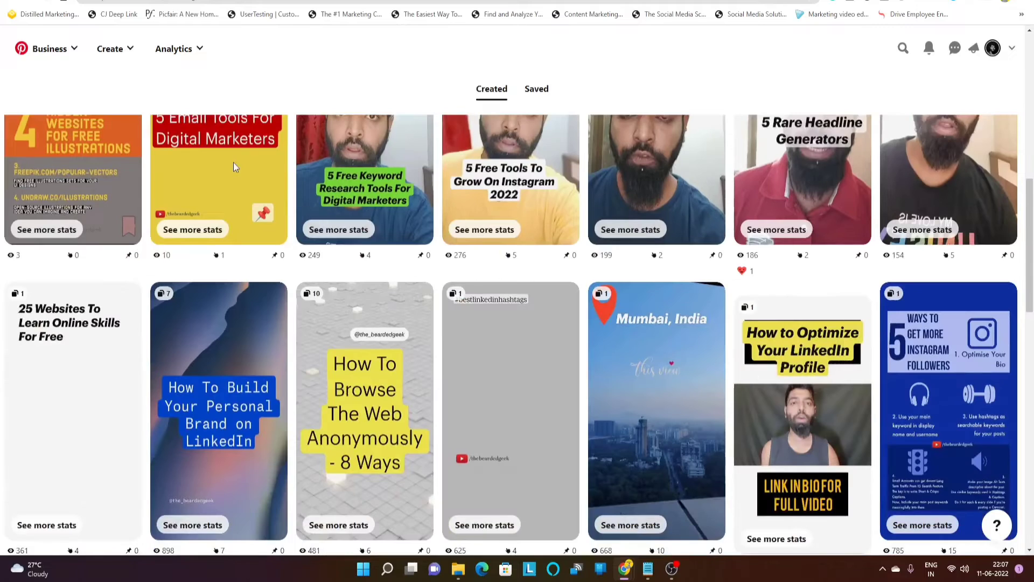
scroll(232, 162, down, 10)
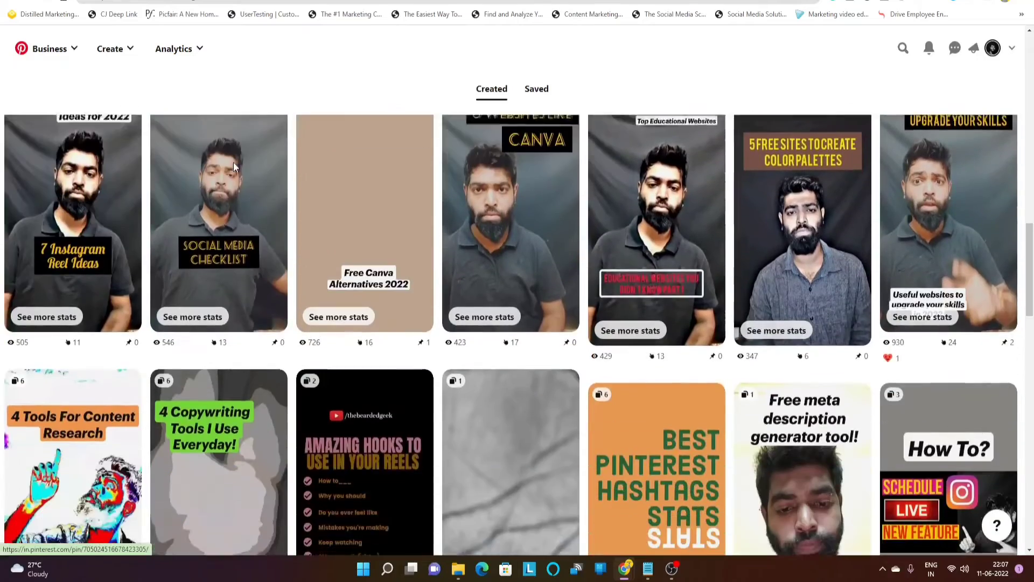
scroll(233, 162, down, 10)
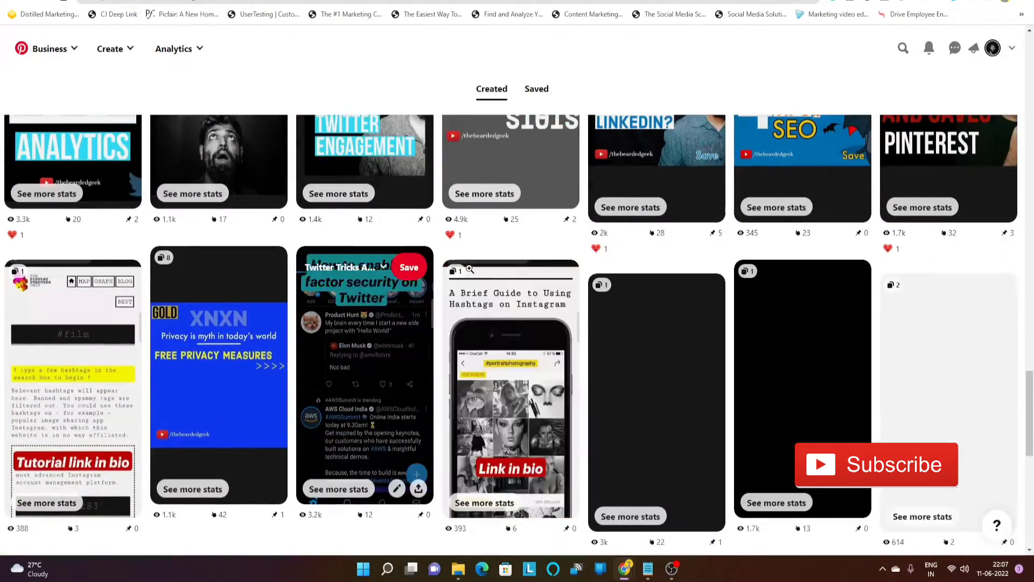
scroll(469, 268, down, 6)
scroll(470, 269, down, 11)
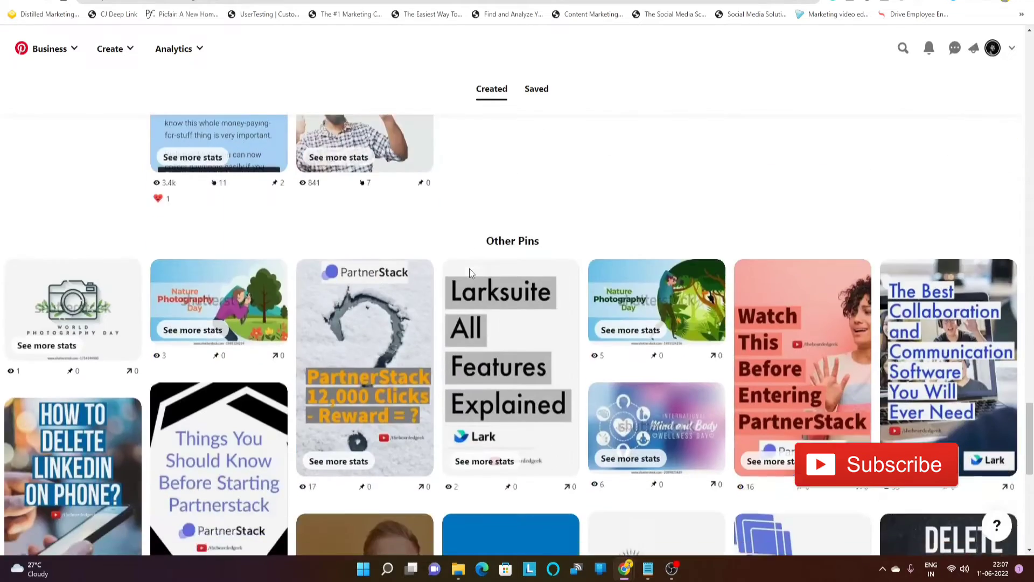
scroll(470, 272, down, 5)
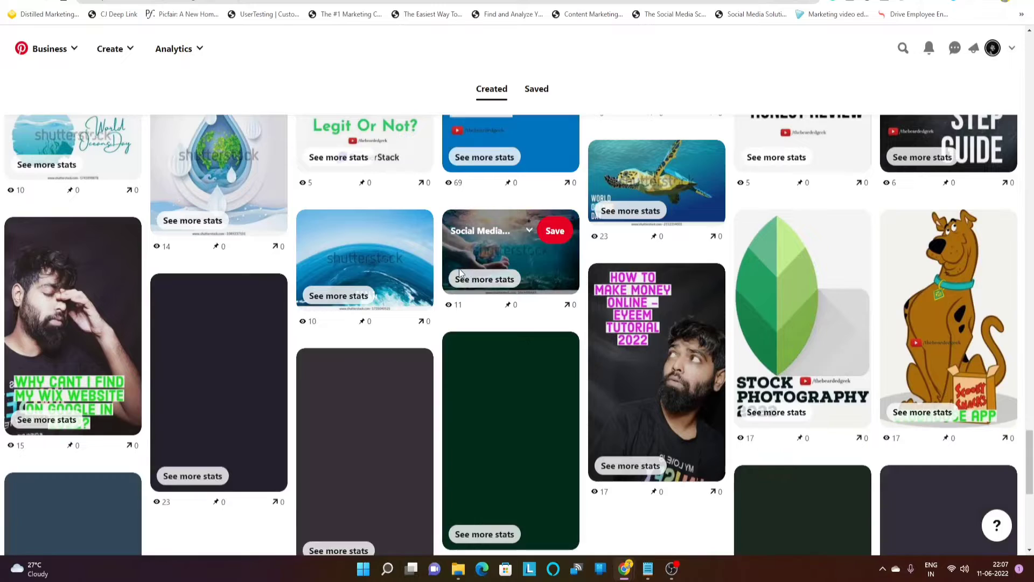
scroll(459, 268, down, 4)
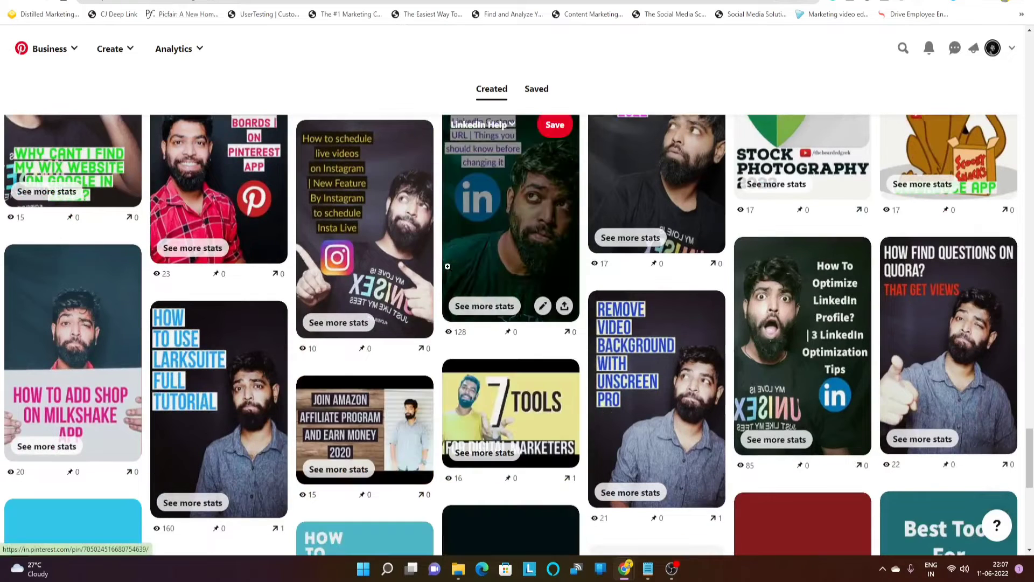
scroll(447, 266, down, 3)
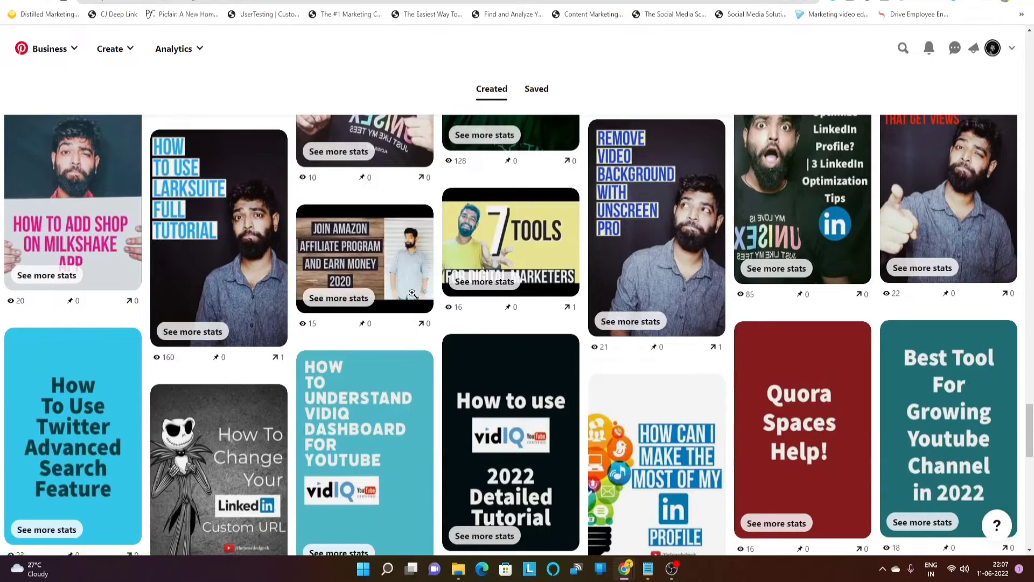
scroll(412, 293, up, 20)
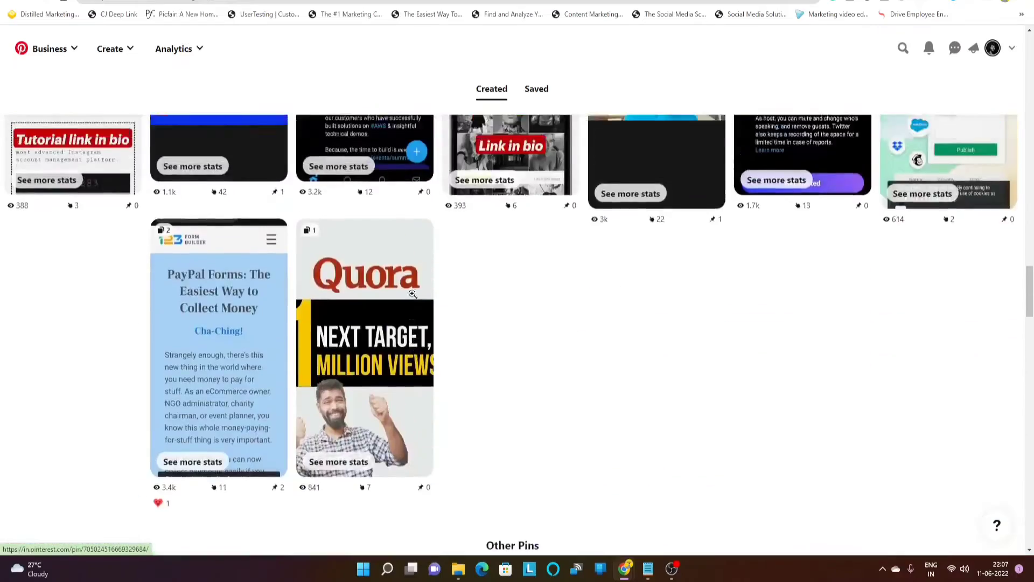
scroll(412, 293, up, 20)
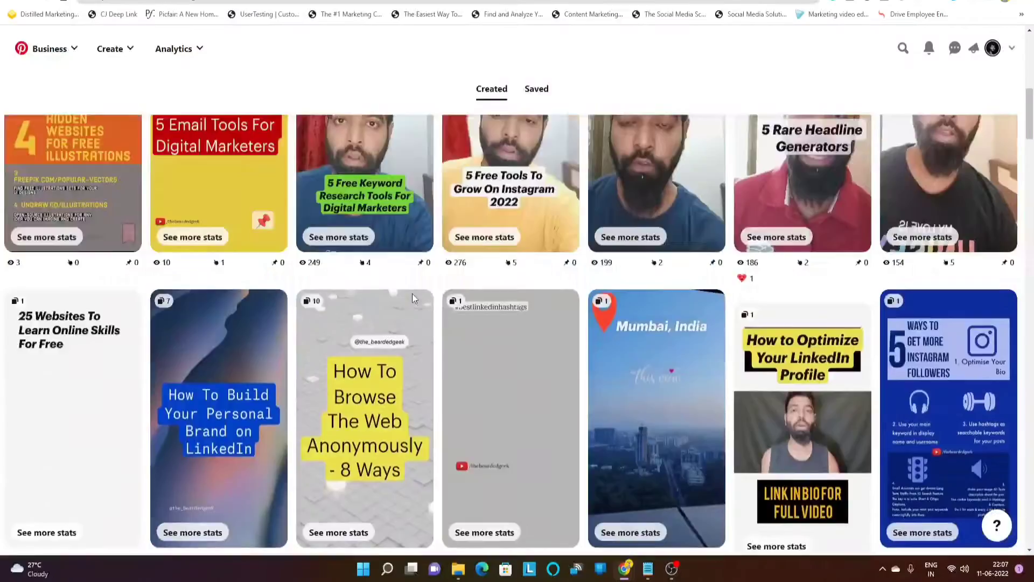
scroll(412, 295, up, 10)
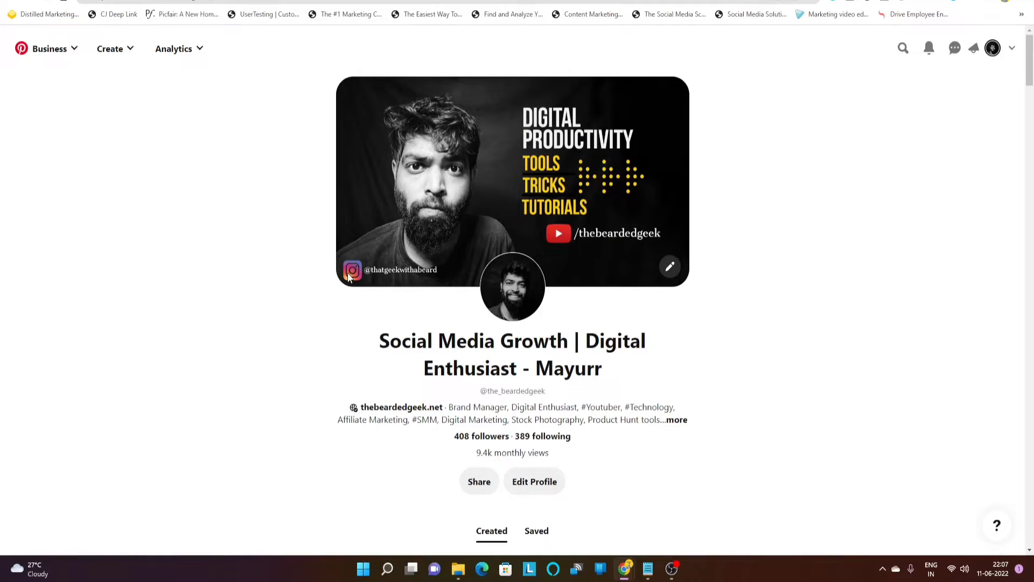
scroll(832, 284, down, 3)
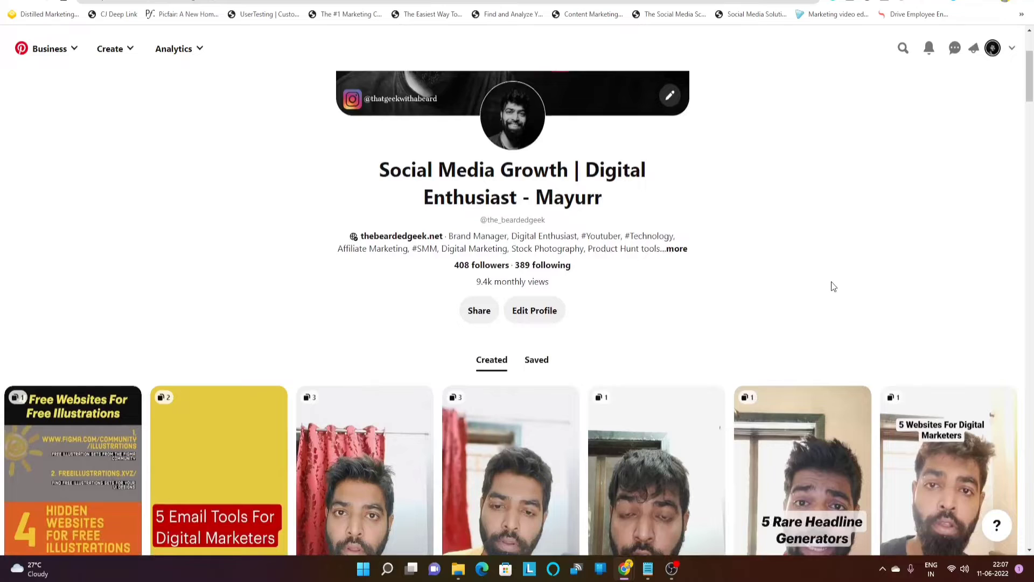
scroll(834, 286, down, 9)
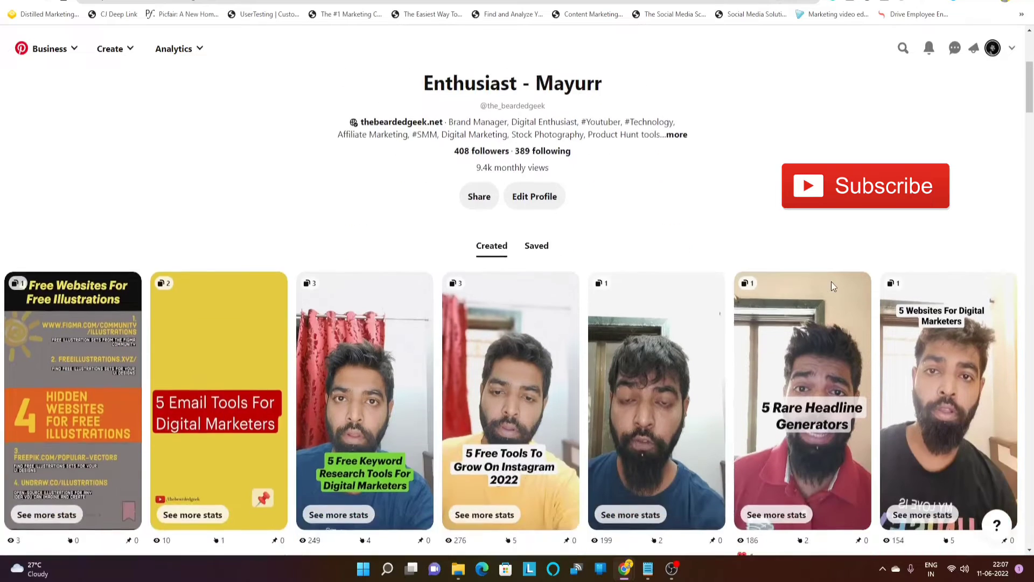
scroll(832, 286, down, 5)
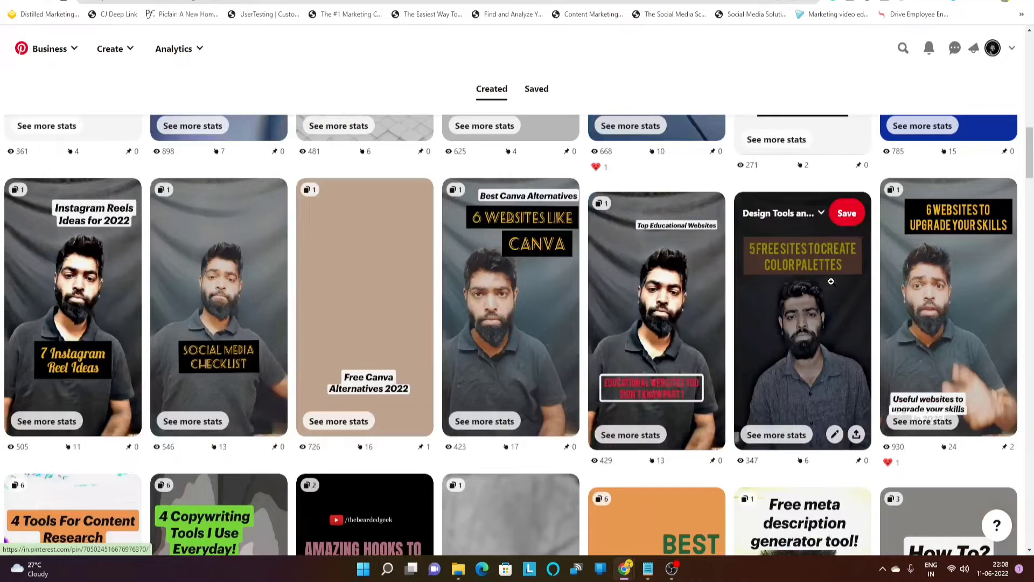
scroll(831, 282, down, 8)
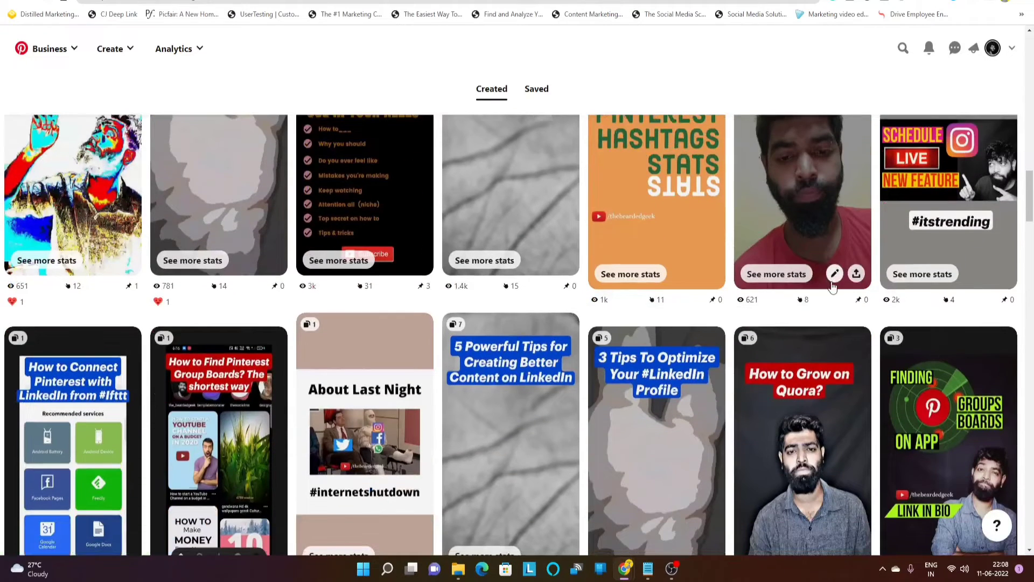
scroll(832, 286, down, 5)
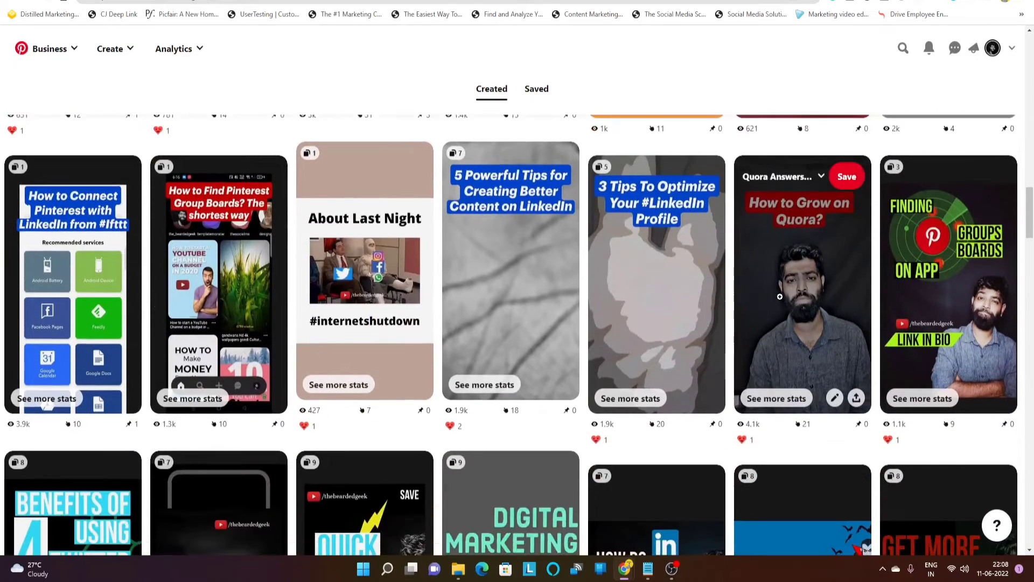
scroll(779, 298, down, 1)
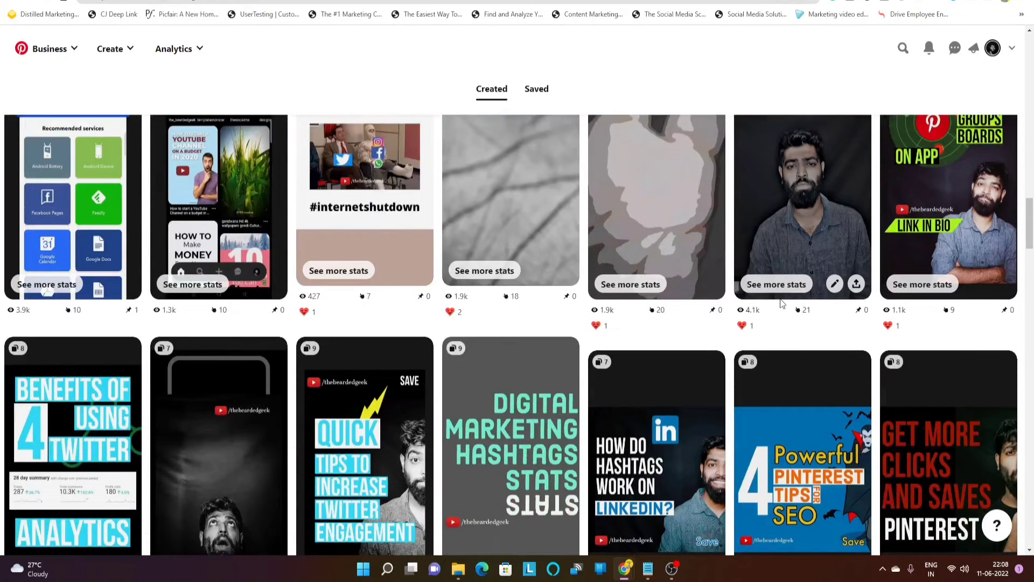
scroll(761, 341, down, 3)
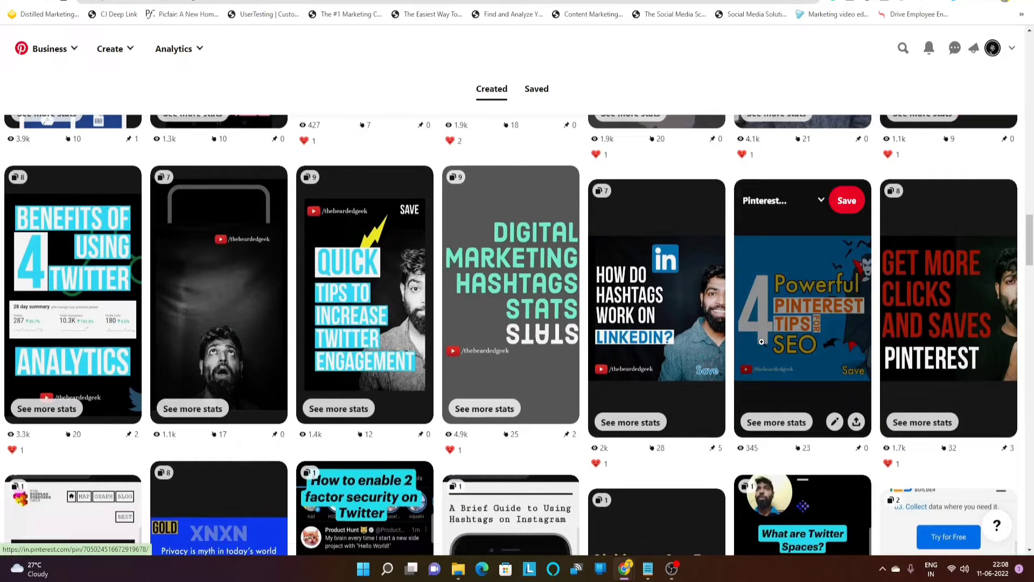
scroll(762, 341, up, 5)
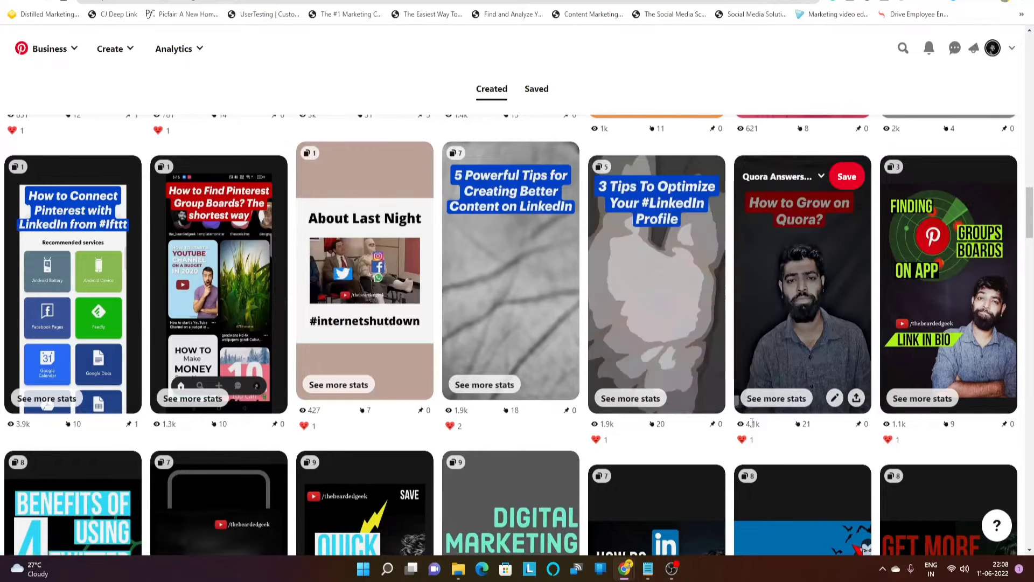
scroll(678, 409, up, 1)
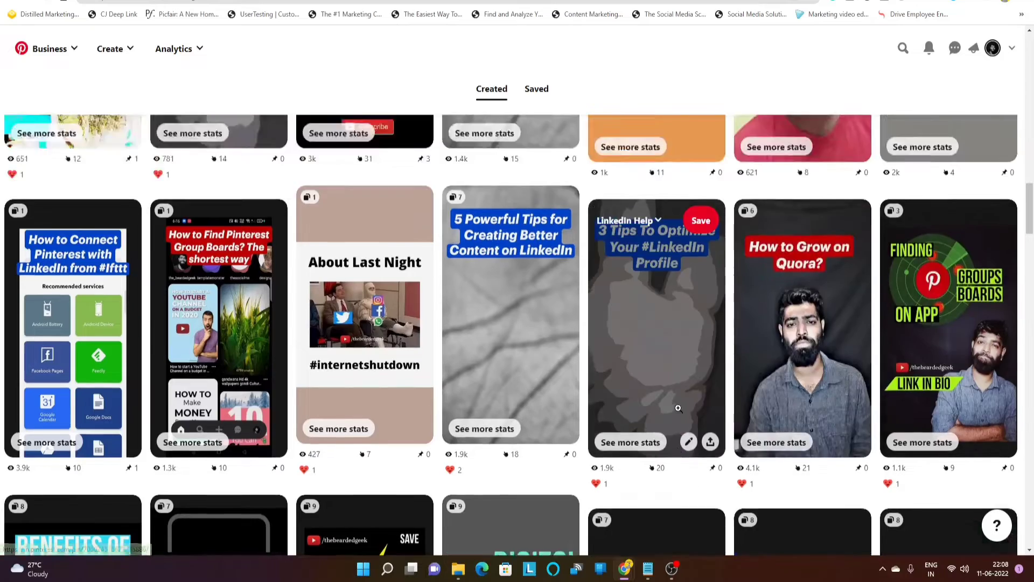
scroll(678, 409, up, 3)
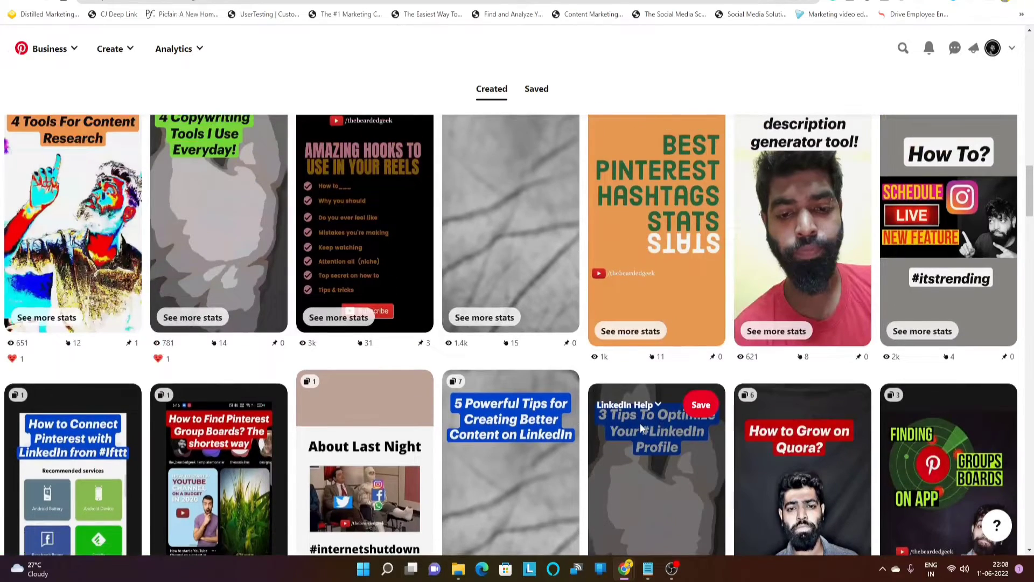
scroll(640, 427, down, 10)
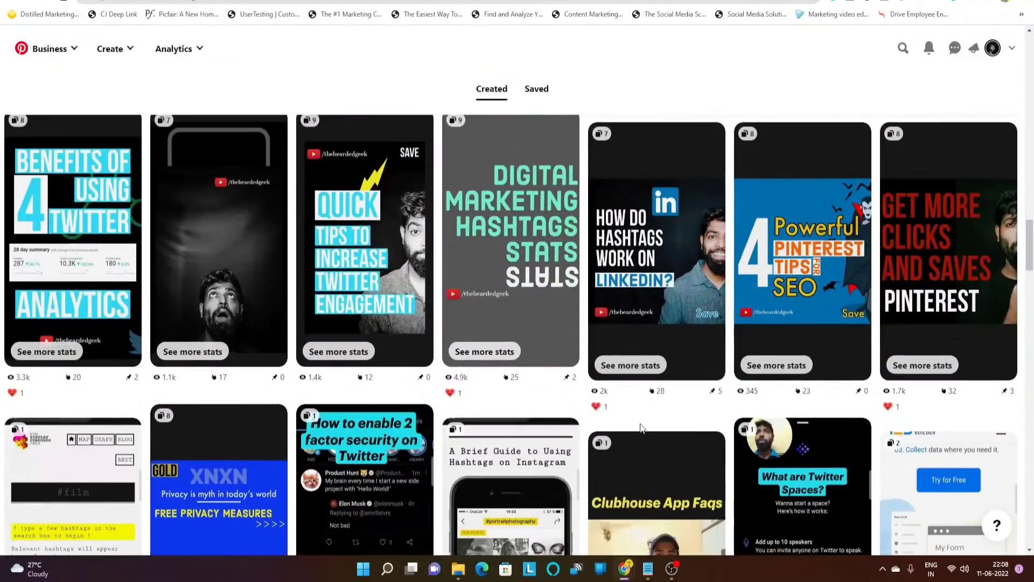
scroll(641, 428, down, 6)
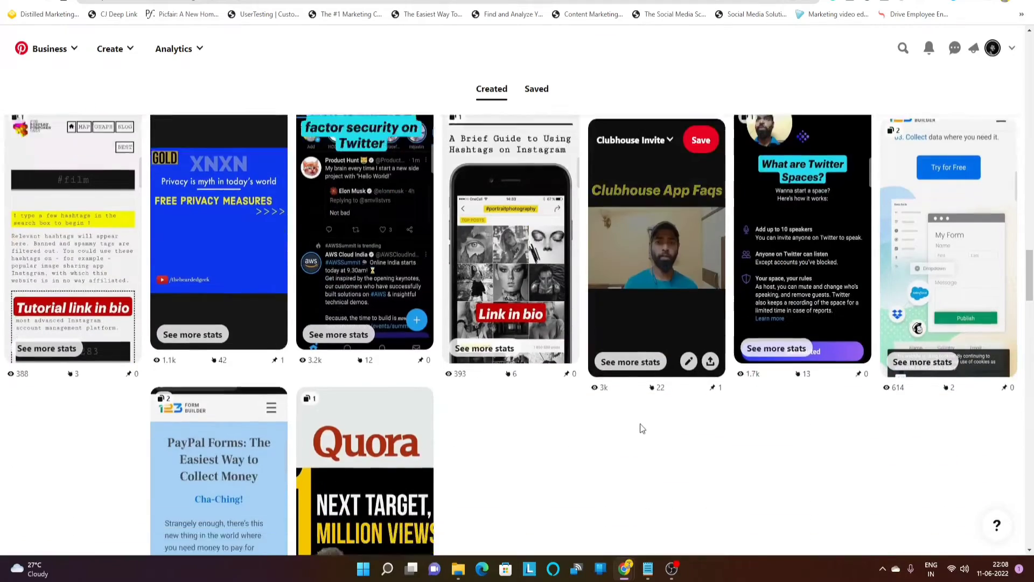
scroll(641, 425, down, 9)
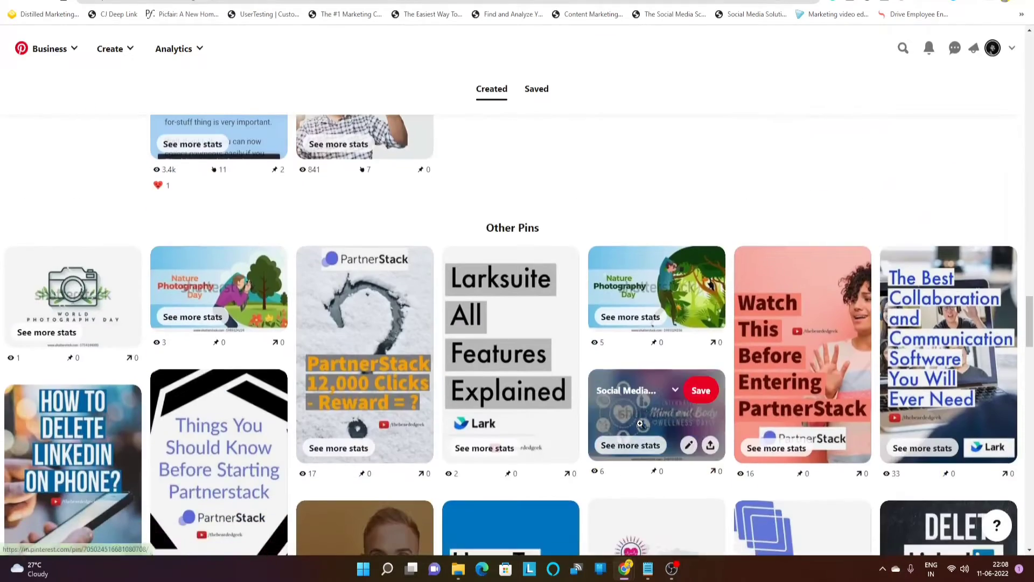
scroll(640, 424, down, 1)
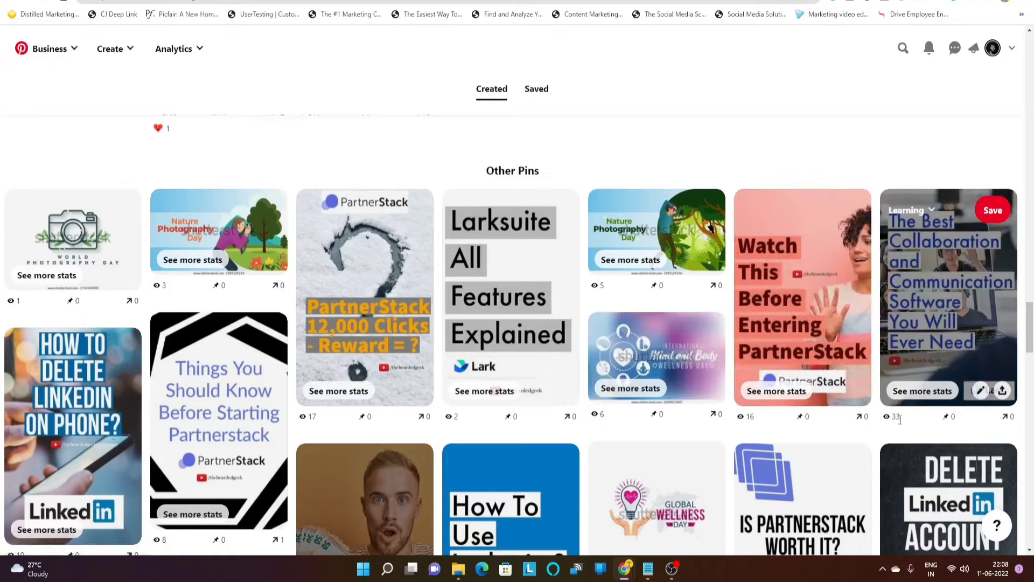
scroll(734, 464, down, 4)
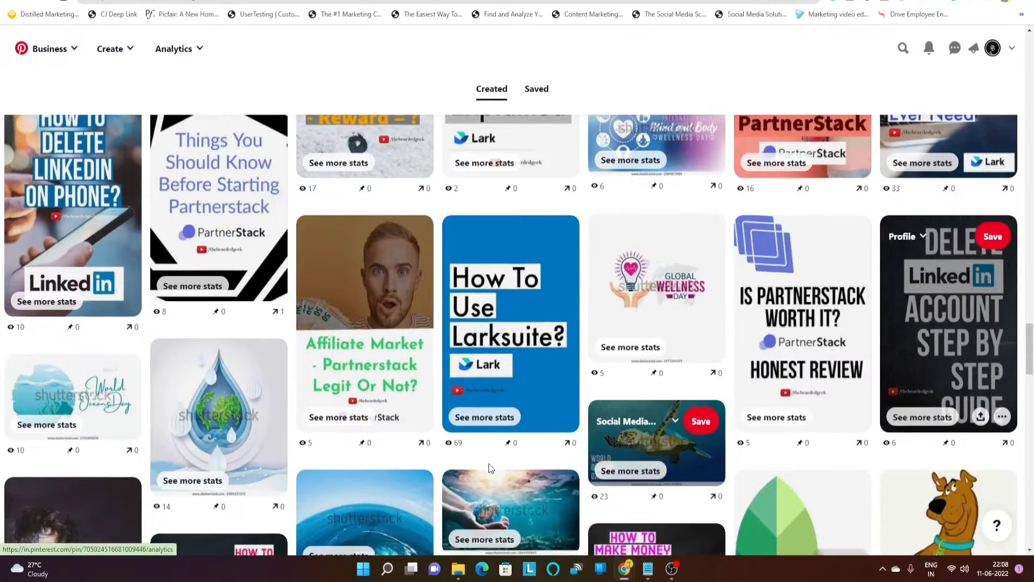
scroll(482, 424, up, 16)
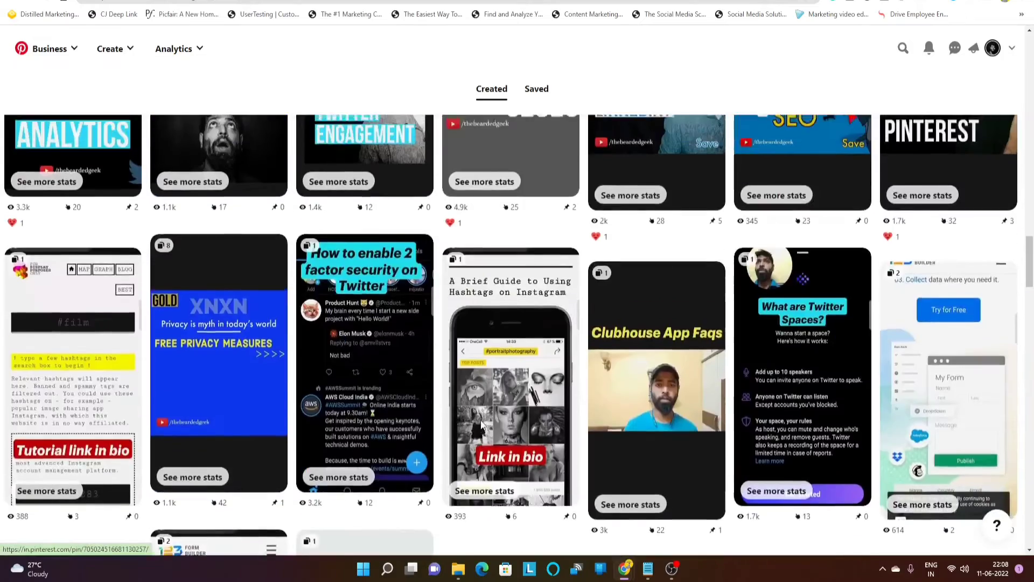
scroll(481, 425, up, 20)
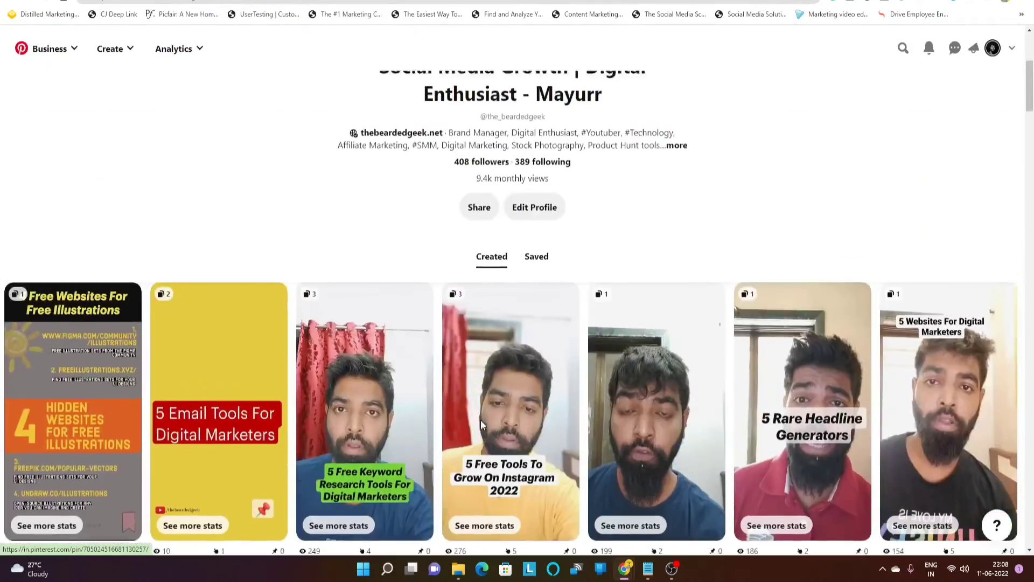
scroll(480, 425, up, 5)
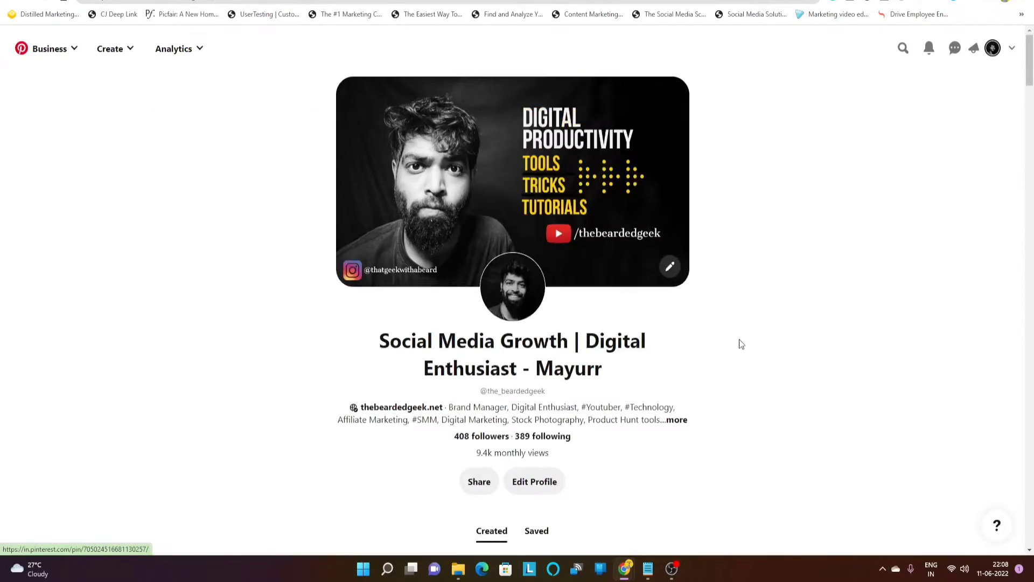
click(109, 48)
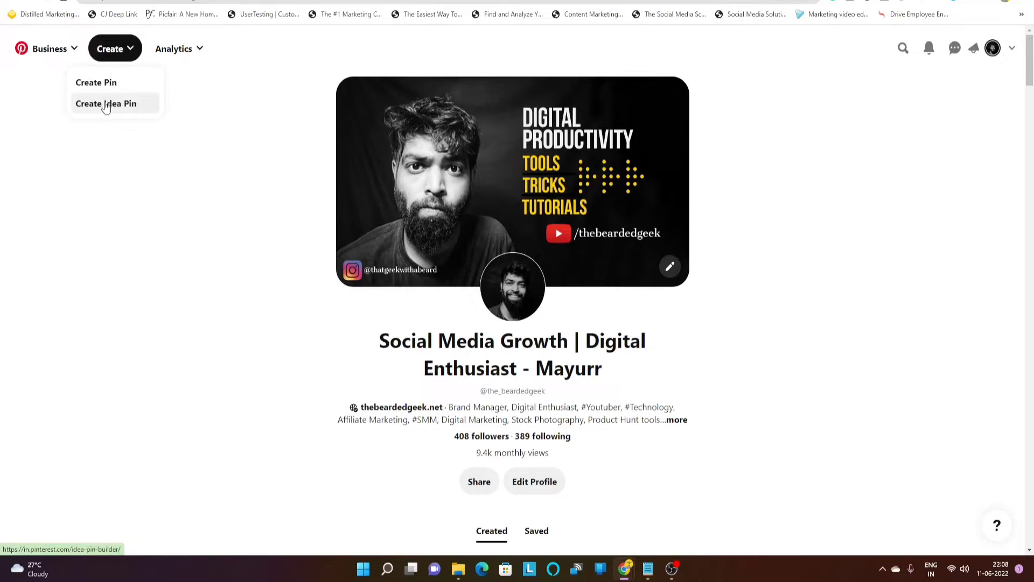
click(21, 158)
click(120, 50)
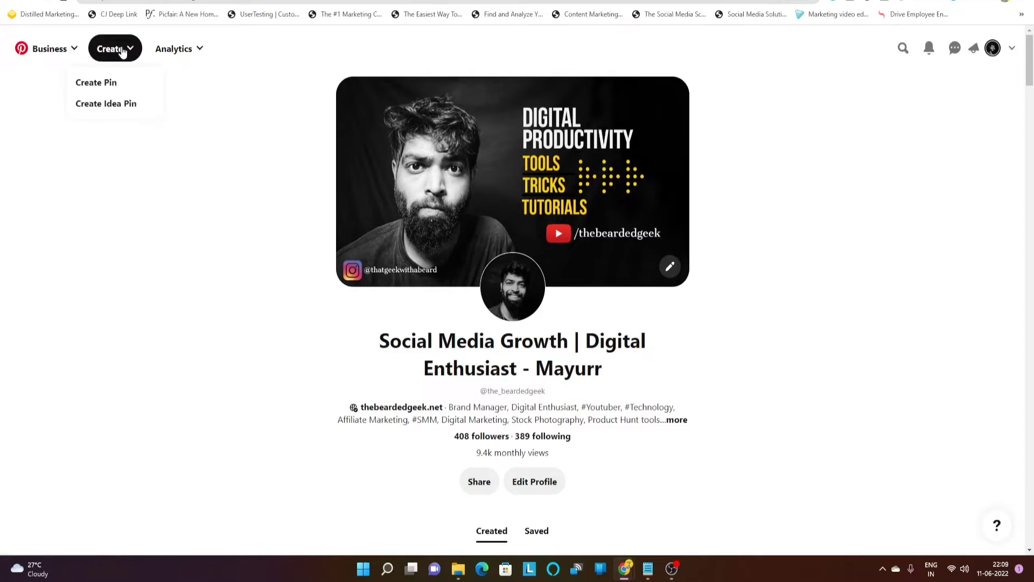
click(114, 108)
click(114, 106)
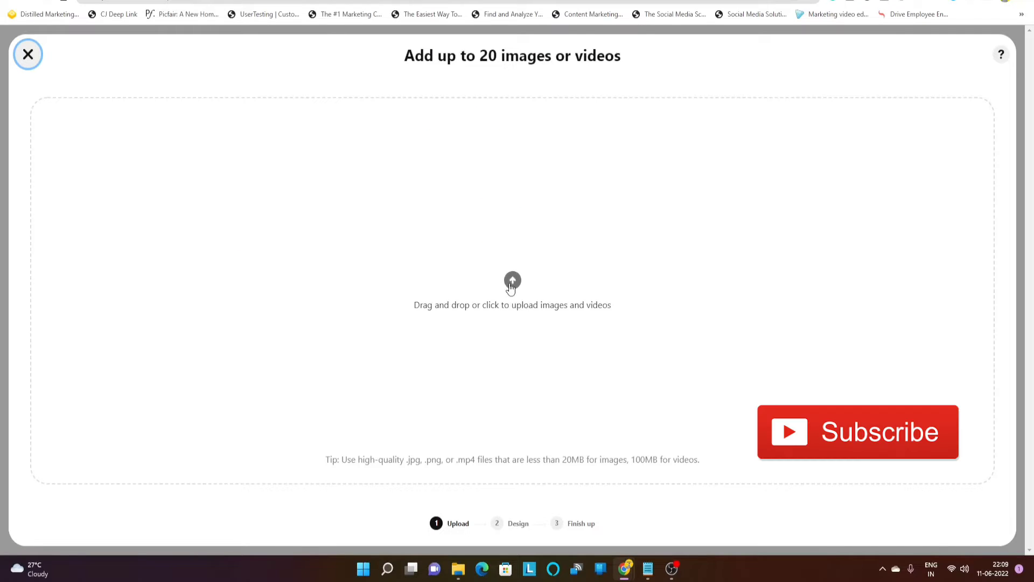
Upload the My project (3) video from Downloads as the pin's first page
click(519, 303)
click(126, 82)
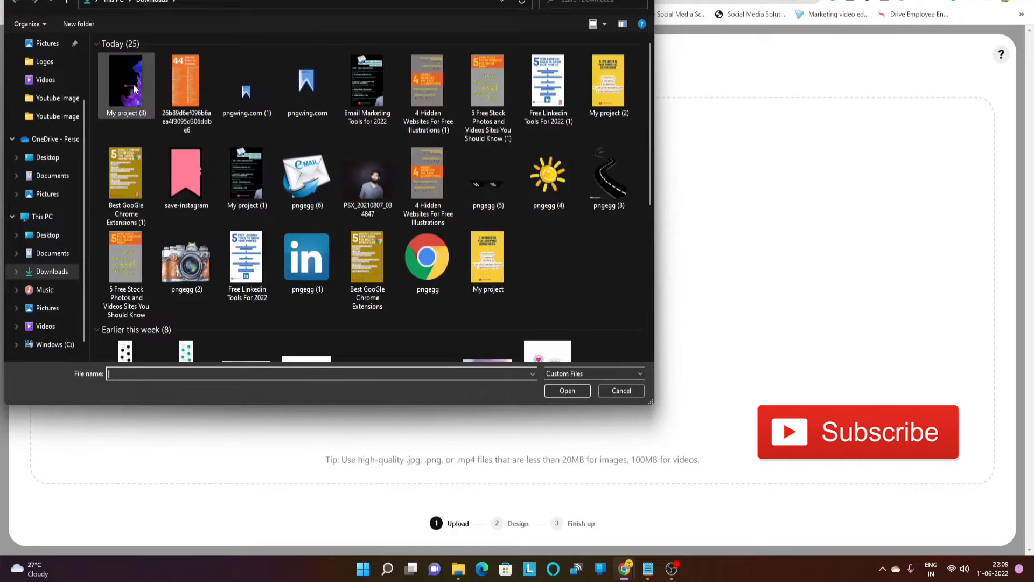
click(567, 391)
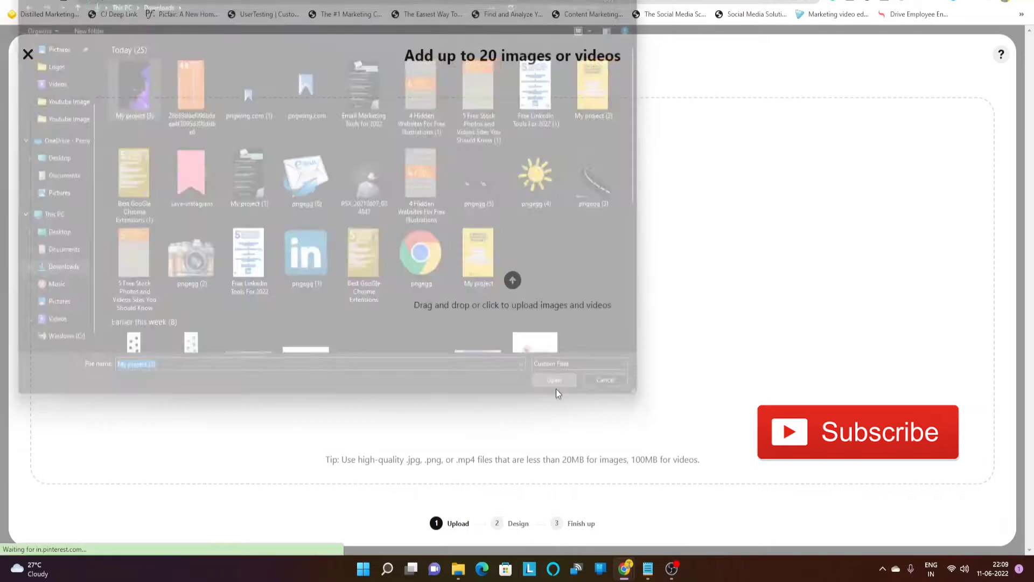
Play the My project (3) video from the Downloads folder in Movies & TV
mouse_move(458, 572)
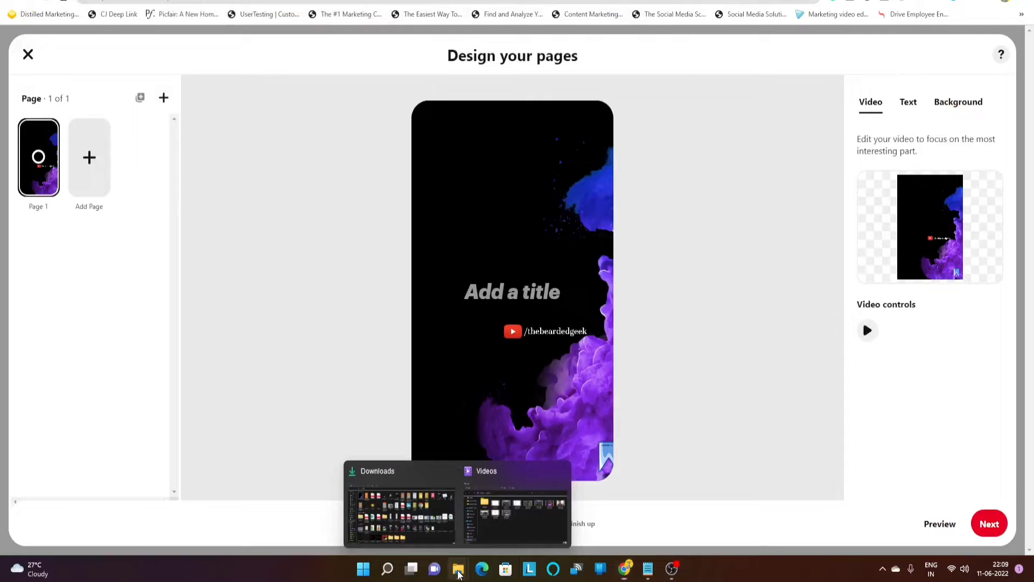
click(401, 512)
double_click(121, 87)
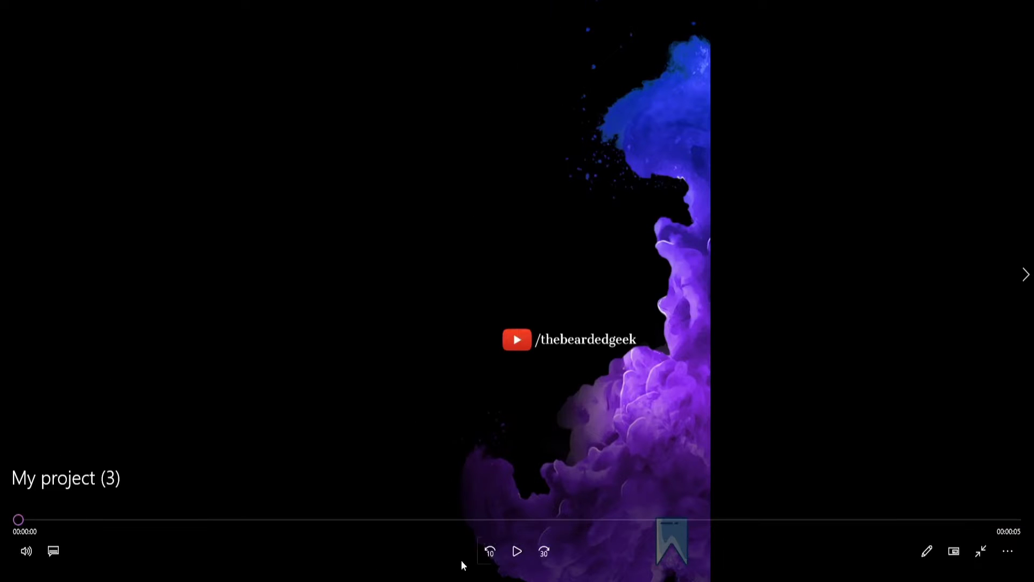
Replay the video, then exit full screen and minimize the Movies & TV player
click(518, 560)
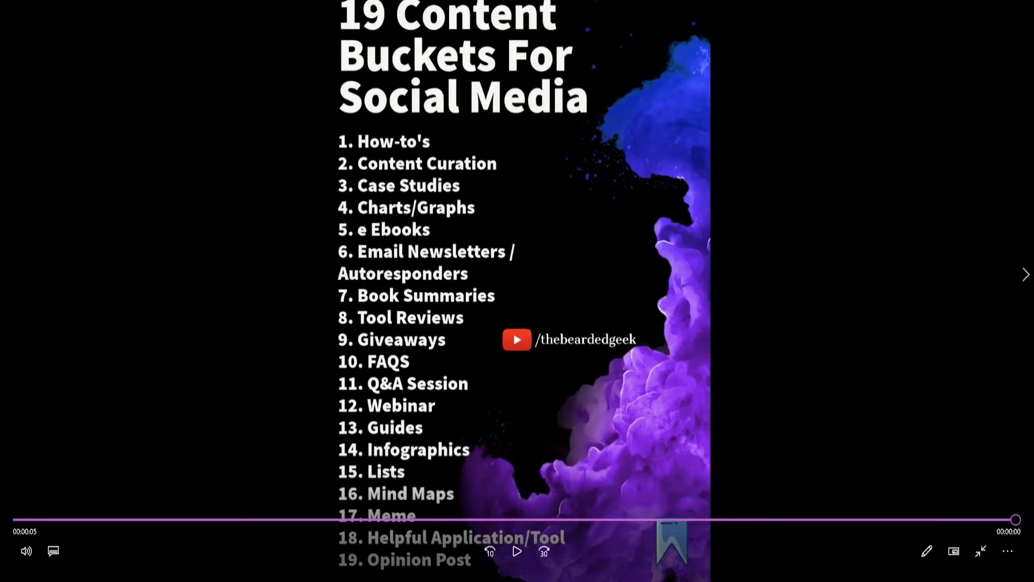
click(12, 2)
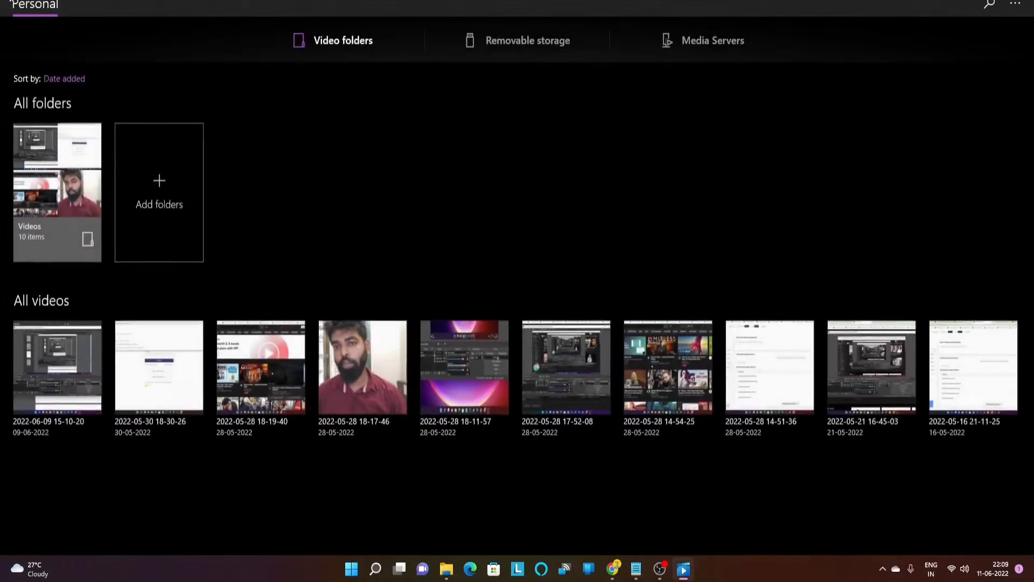
click(973, 1)
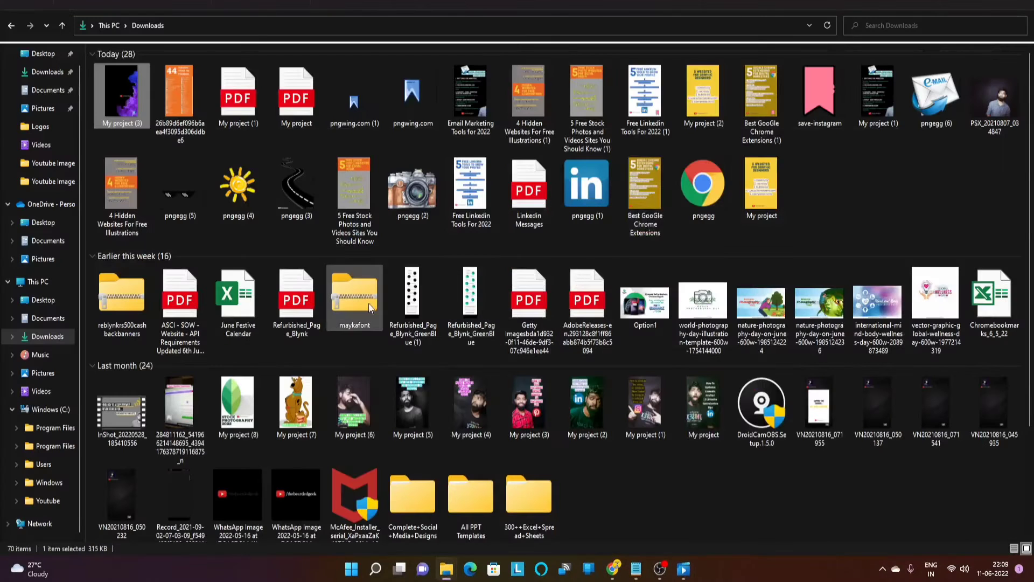
Return to the Pinterest Idea Pin design page and select the video
click(615, 571)
click(736, 507)
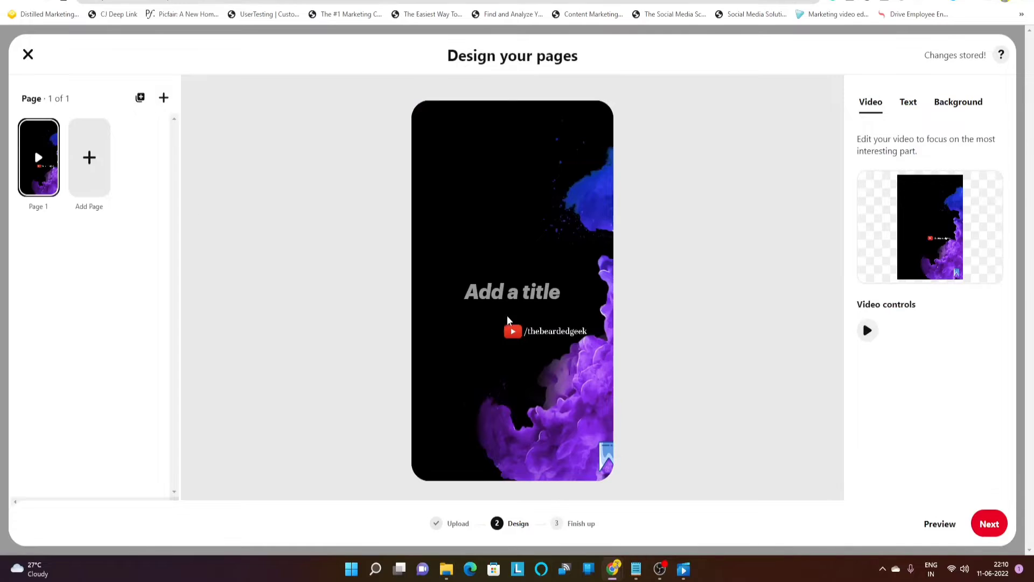
click(437, 327)
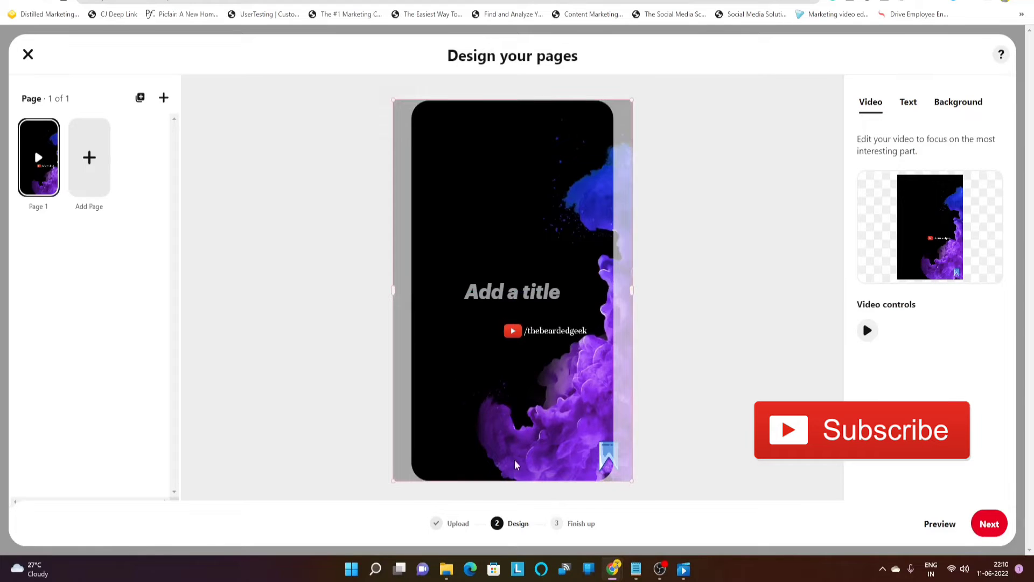
Close the editor, discard the stored Idea Pin draft and start a new one
click(28, 54)
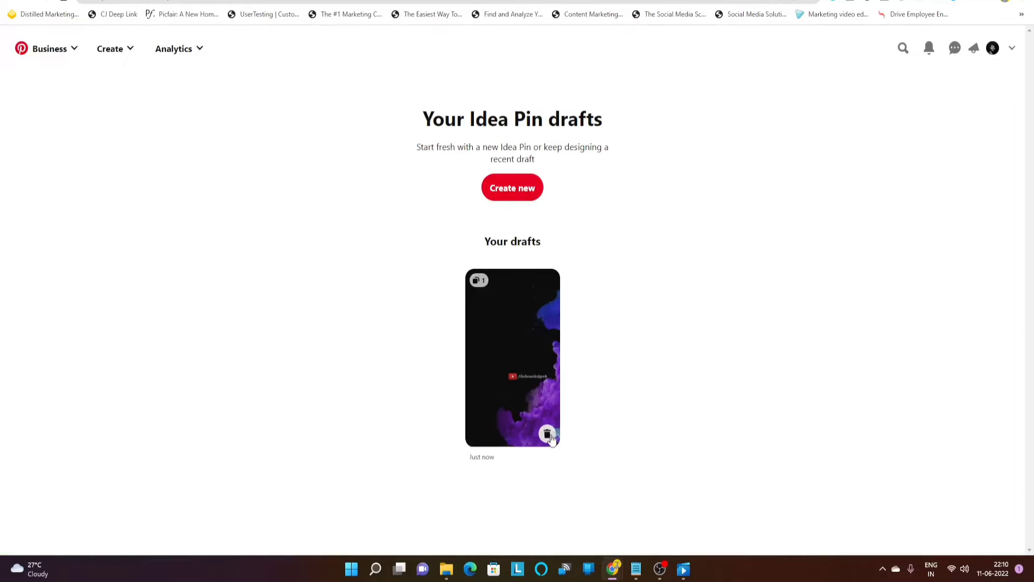
click(550, 433)
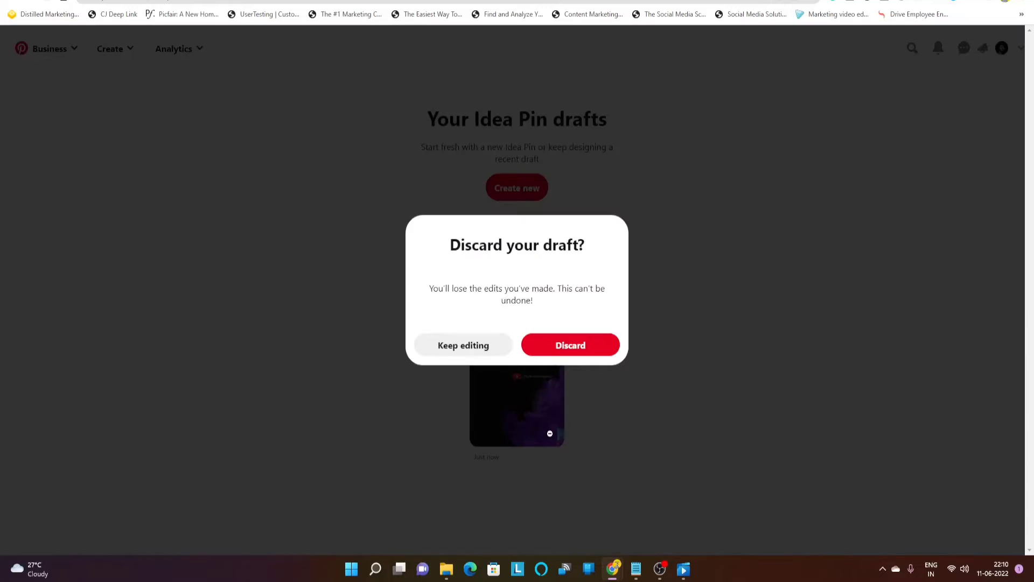
click(548, 351)
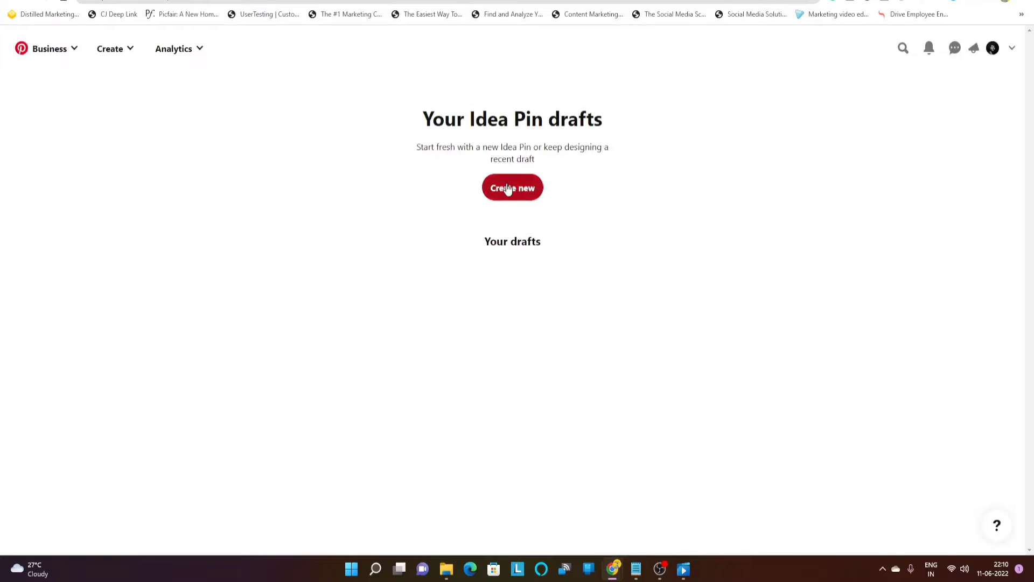
click(506, 188)
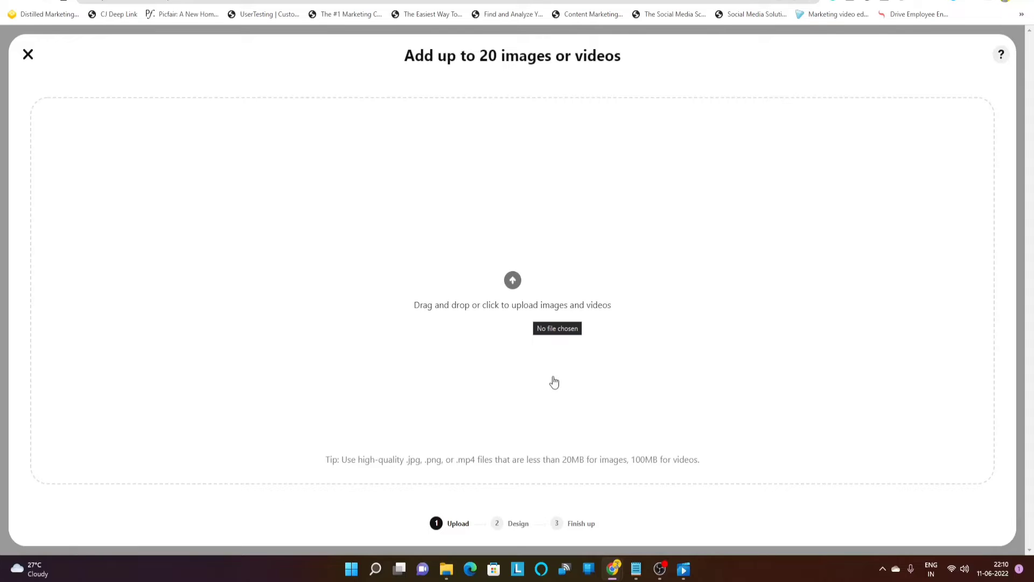
Upload My project (3) from Downloads as the new Idea Pin's only page
click(516, 282)
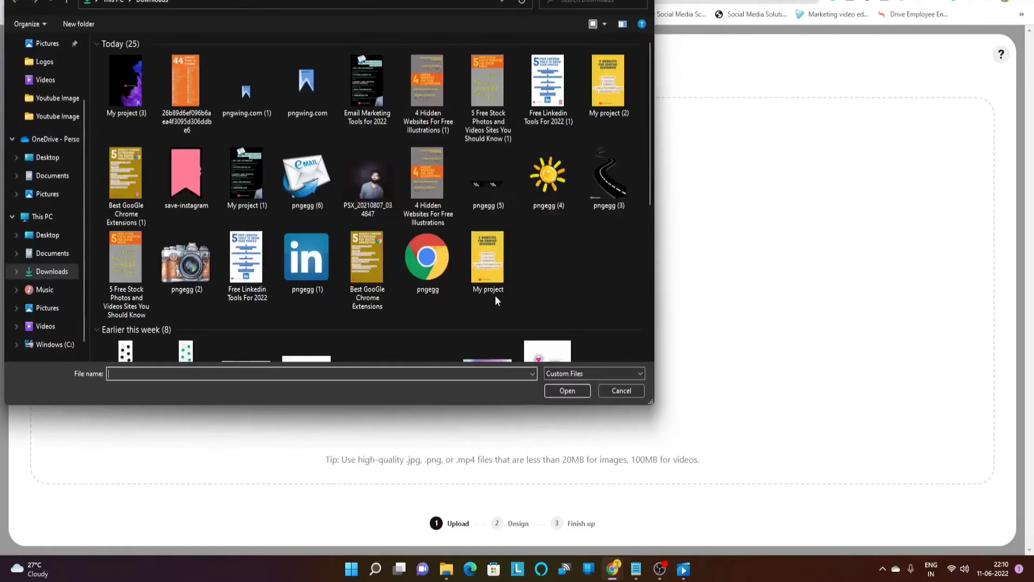
click(125, 82)
click(567, 391)
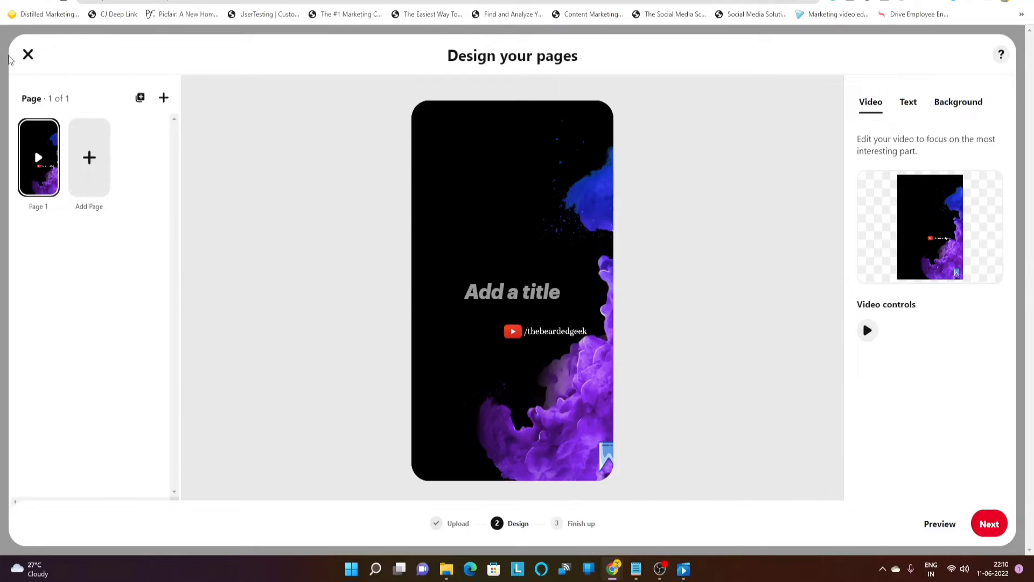
Save the Idea Pin as a draft and start creating a regular Pin
click(28, 54)
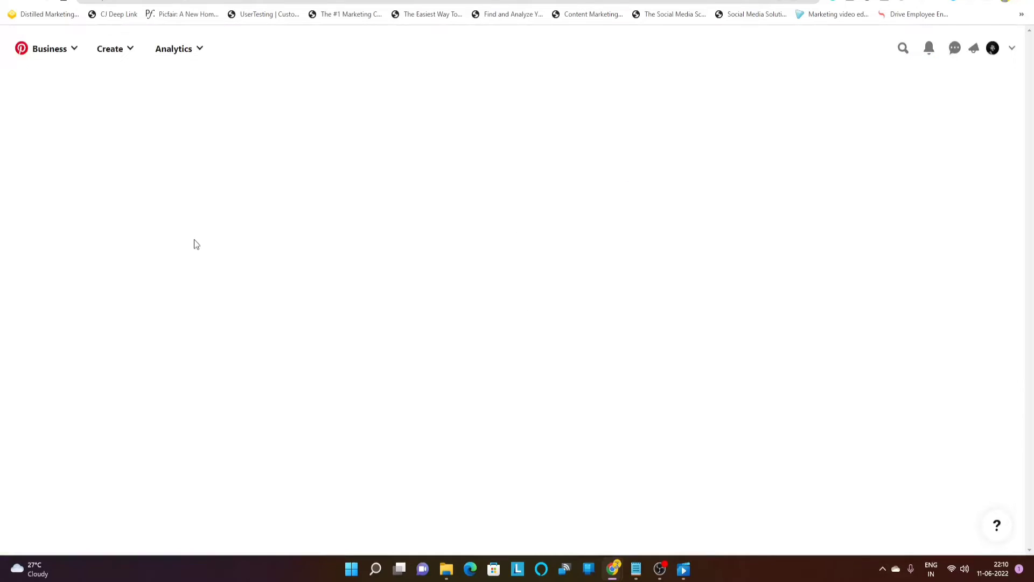
click(117, 55)
click(116, 97)
click(116, 57)
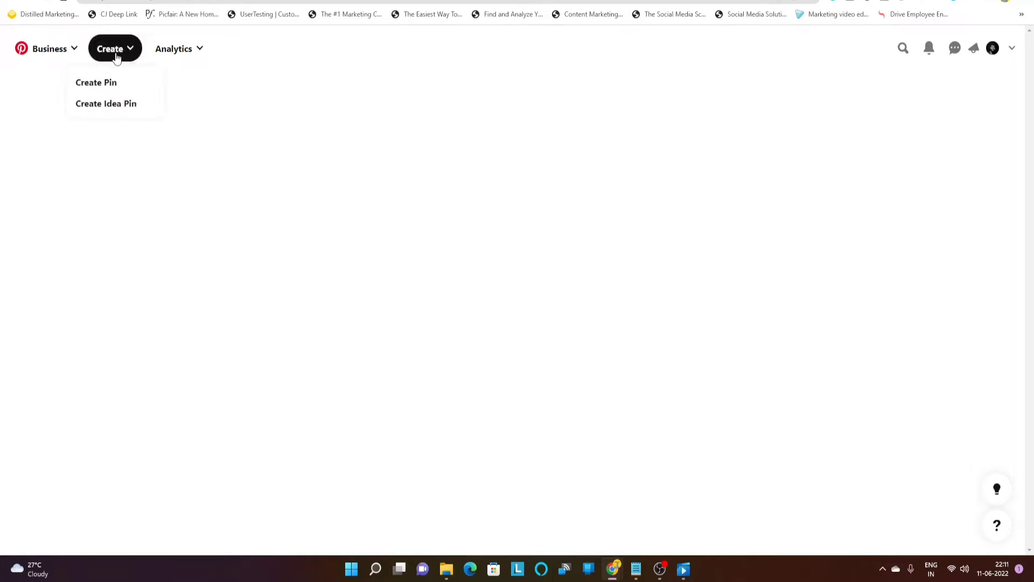
click(102, 88)
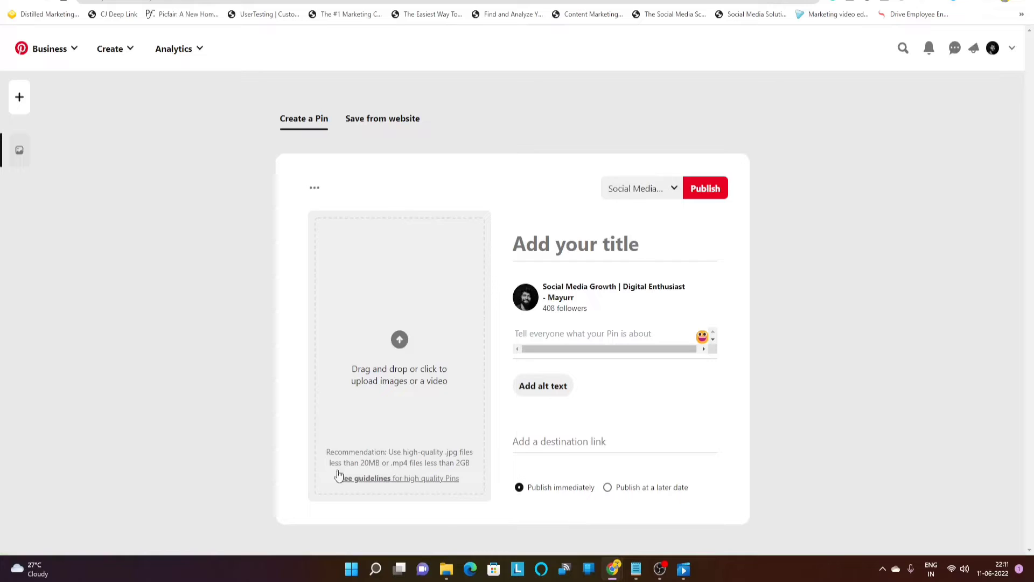
Upload the PSX_20210807_034847 photo to the Pin, then delete it
click(401, 347)
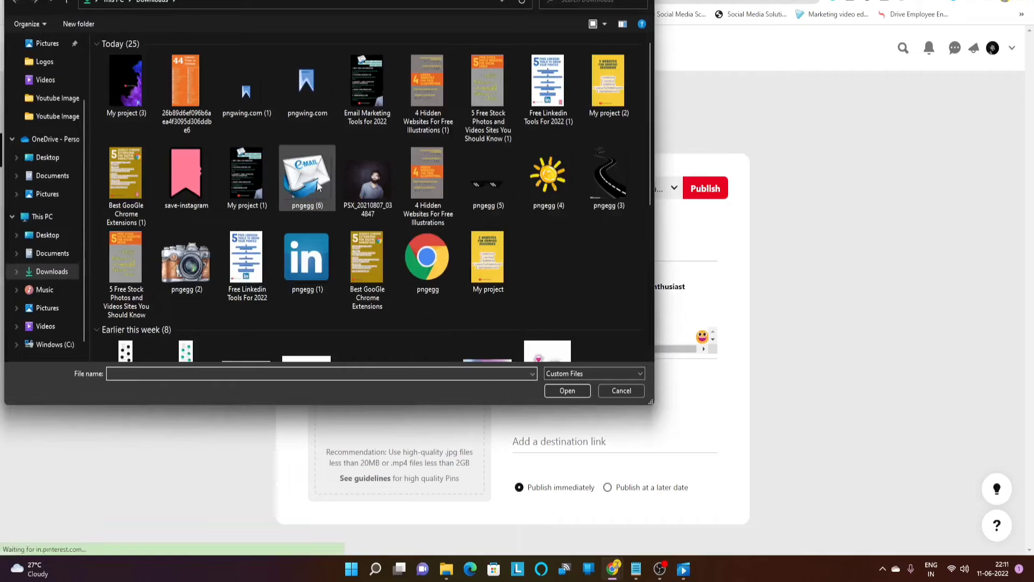
click(366, 180)
click(567, 391)
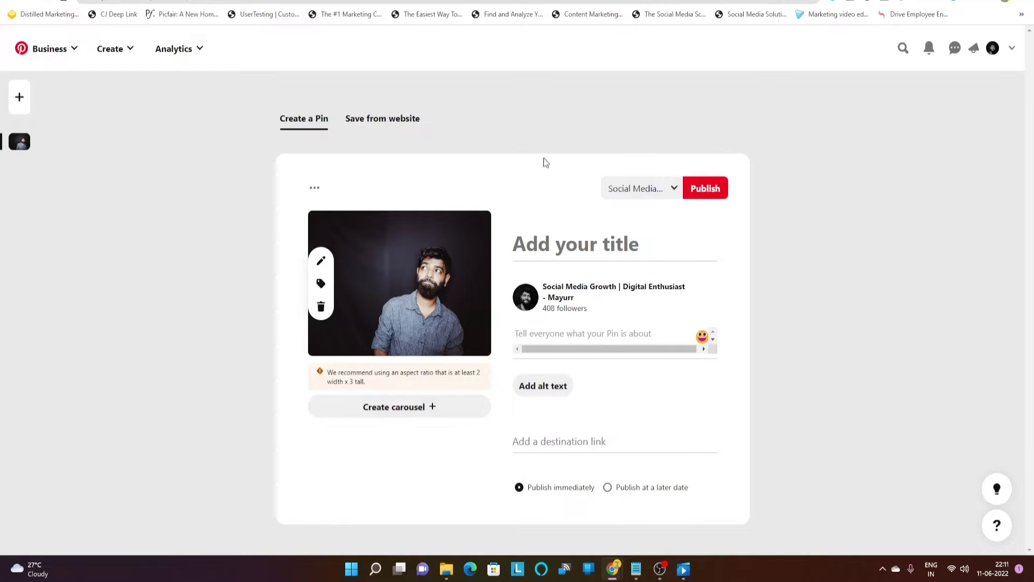
click(321, 308)
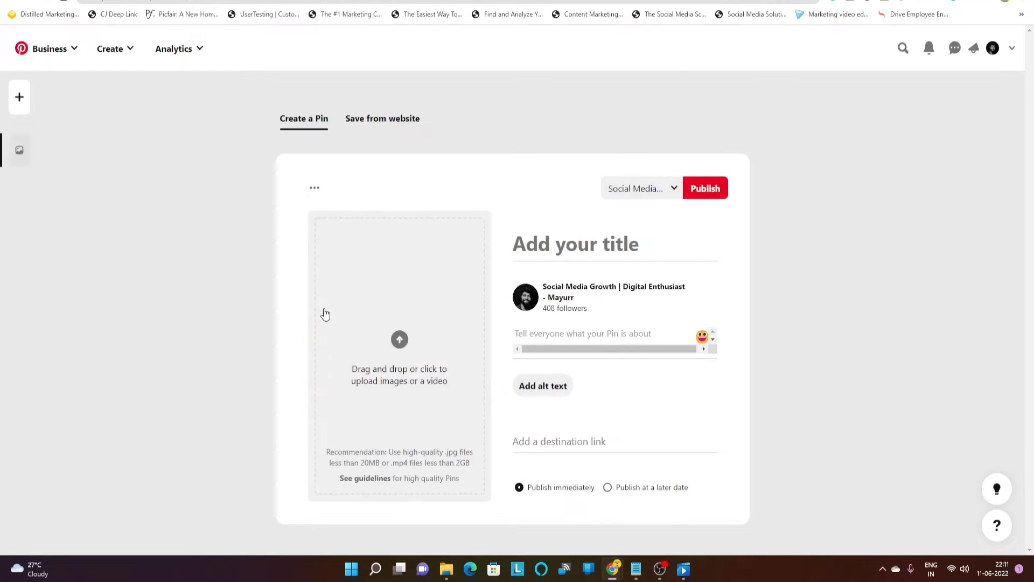
click(116, 49)
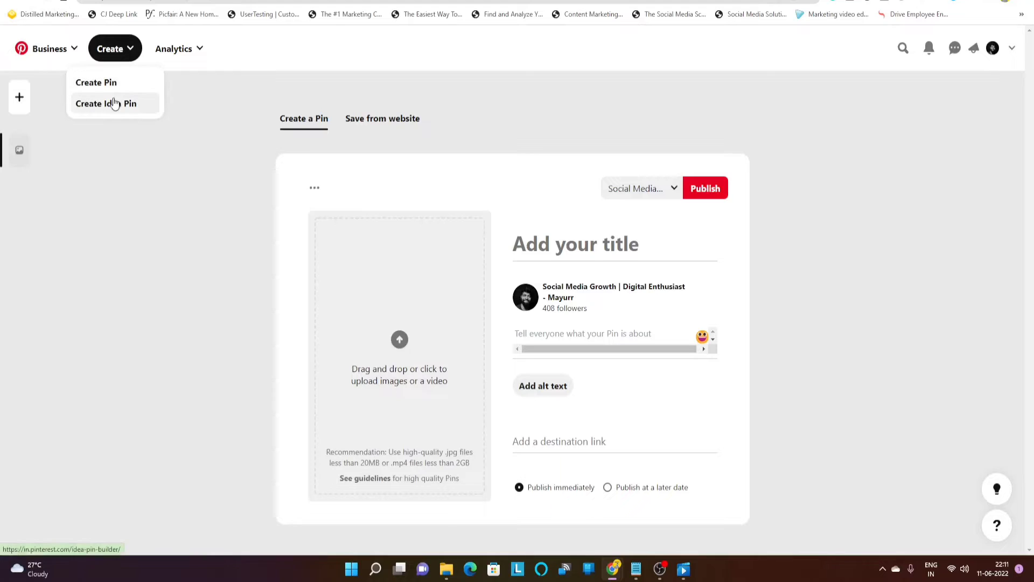
Open the Idea Pin drafts and discard the existing draft
click(113, 104)
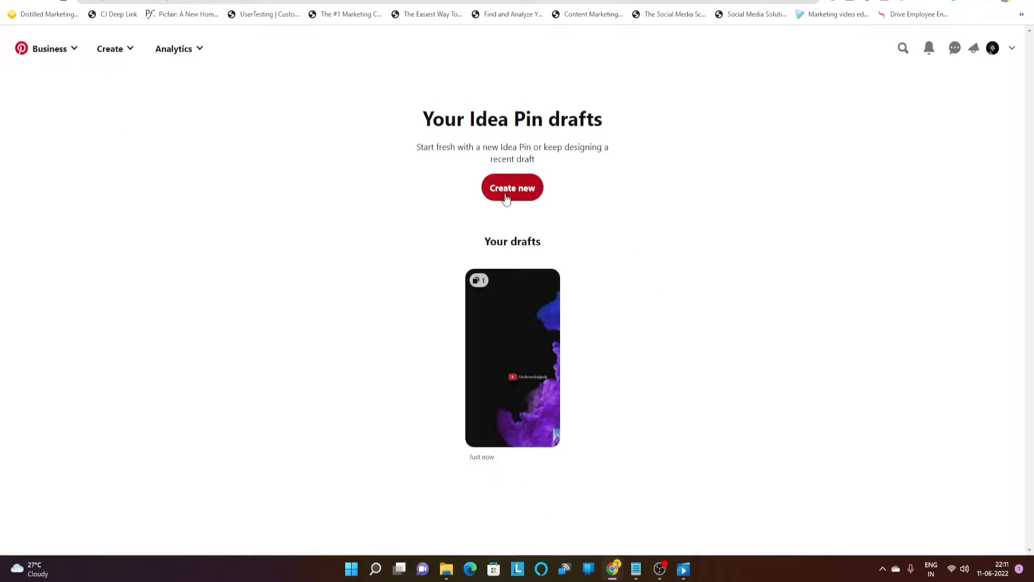
mouse_move(533, 353)
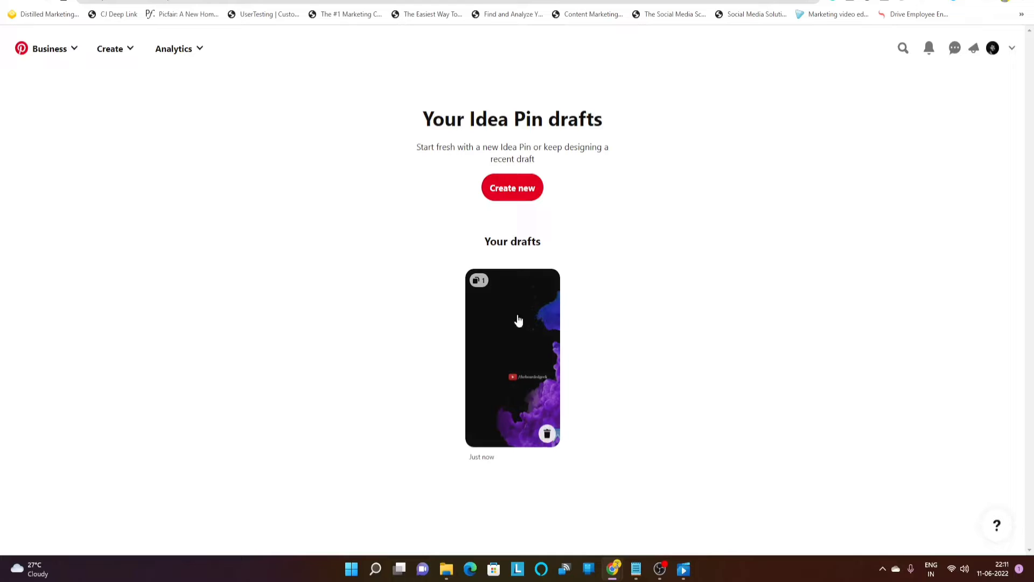
click(548, 435)
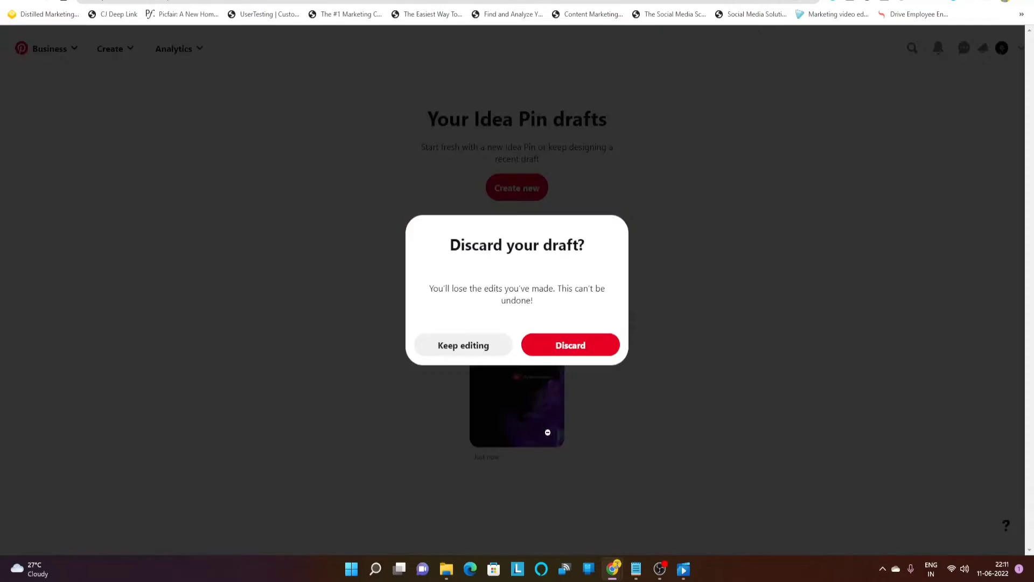
click(561, 348)
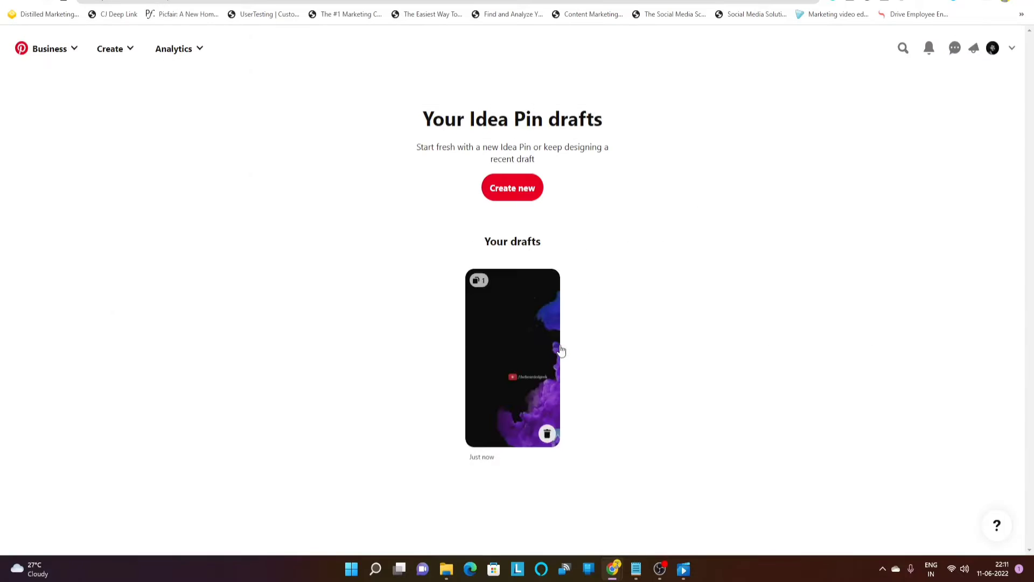
Start a new Idea Pin and upload the My project (3) video
click(510, 191)
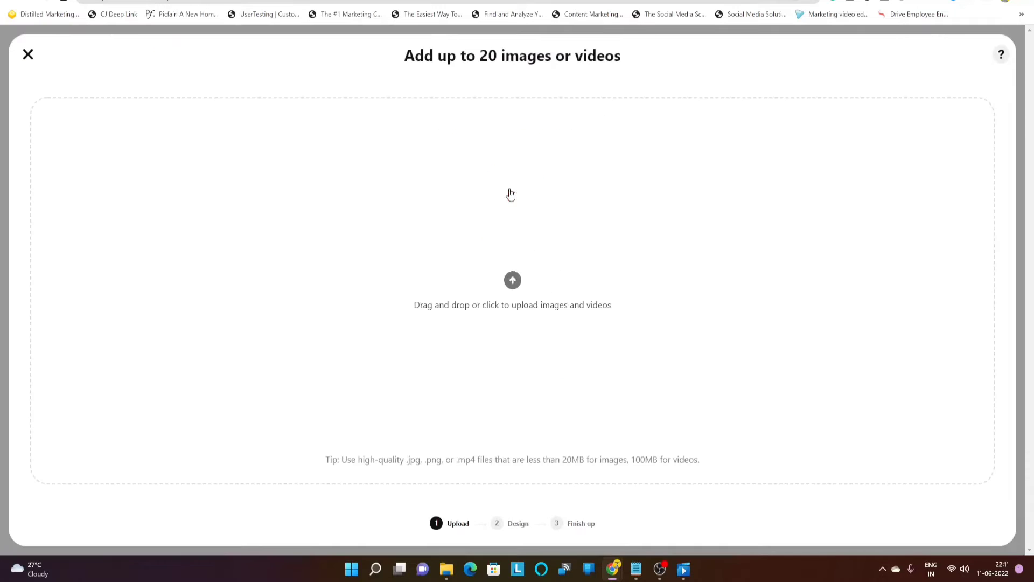
click(512, 277)
click(129, 75)
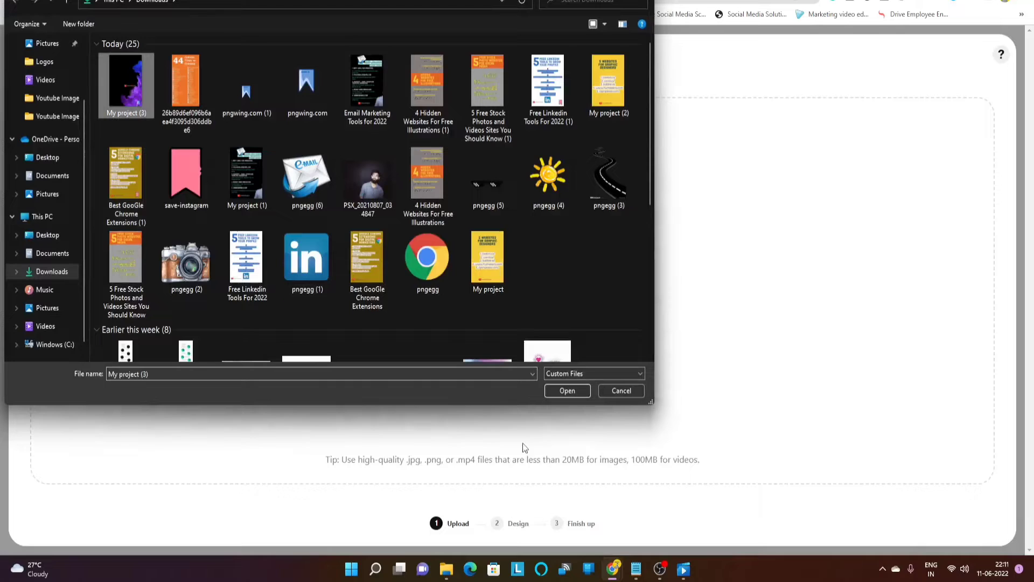
click(568, 390)
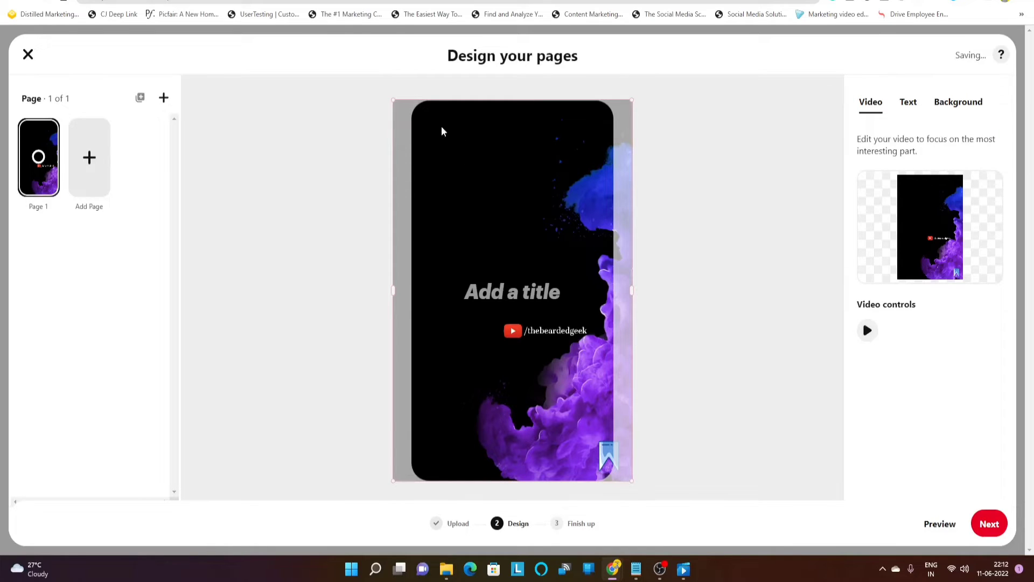
Shrink the video and move it lower on the page, then add the title text box
drag(393, 480, 413, 480)
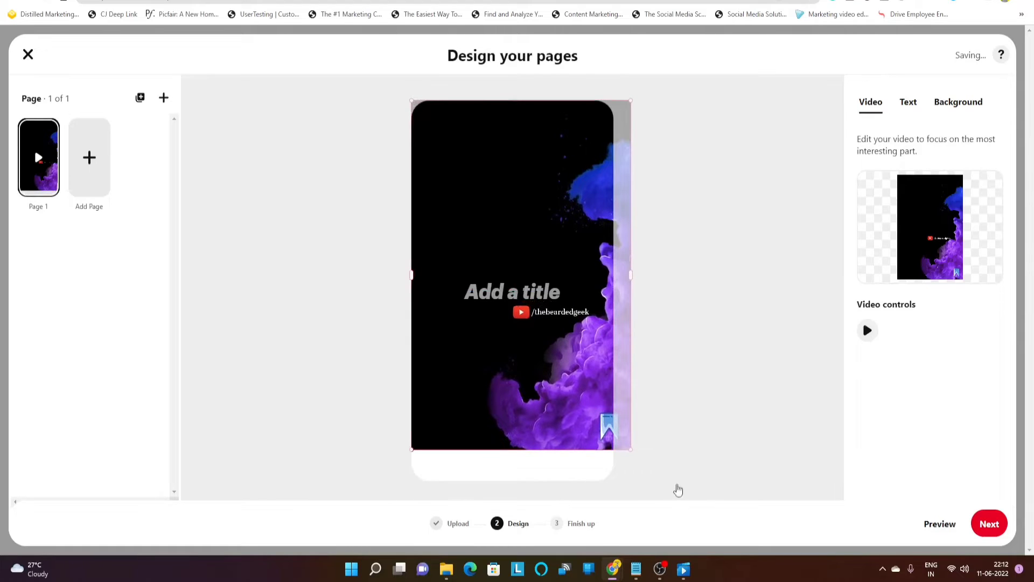
drag(630, 450, 613, 424)
drag(490, 176, 492, 269)
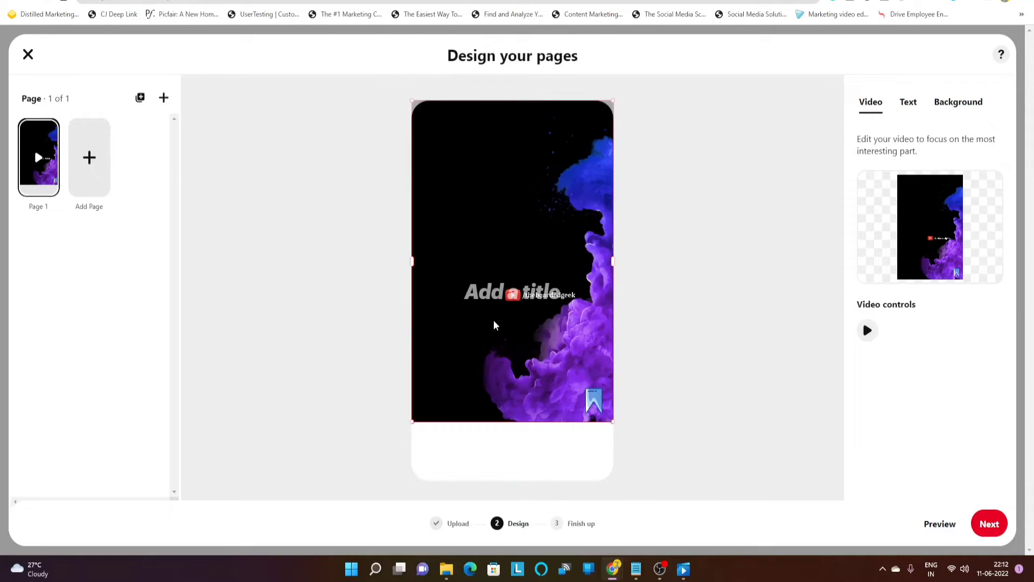
drag(510, 226, 511, 287)
click(709, 293)
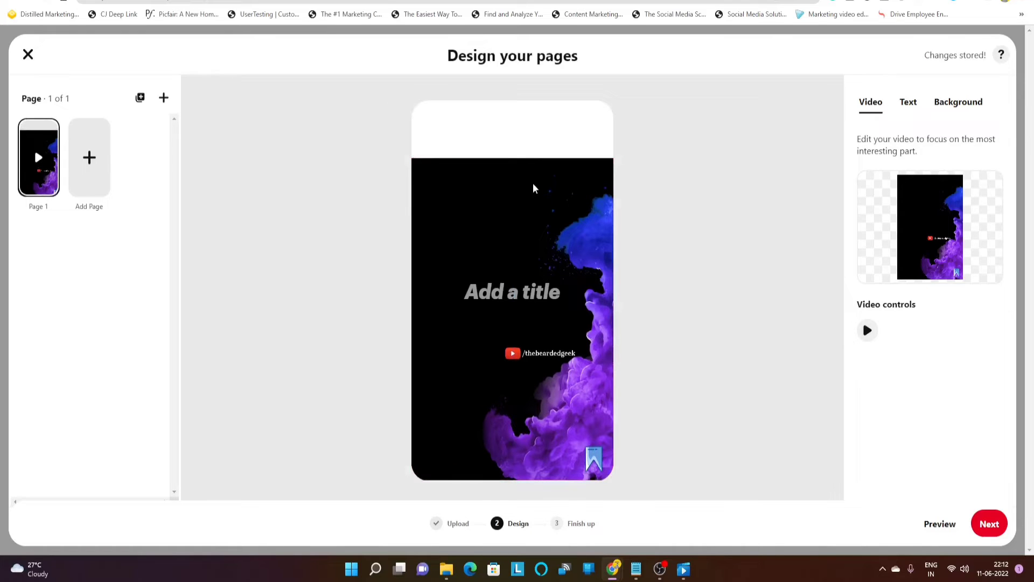
click(512, 293)
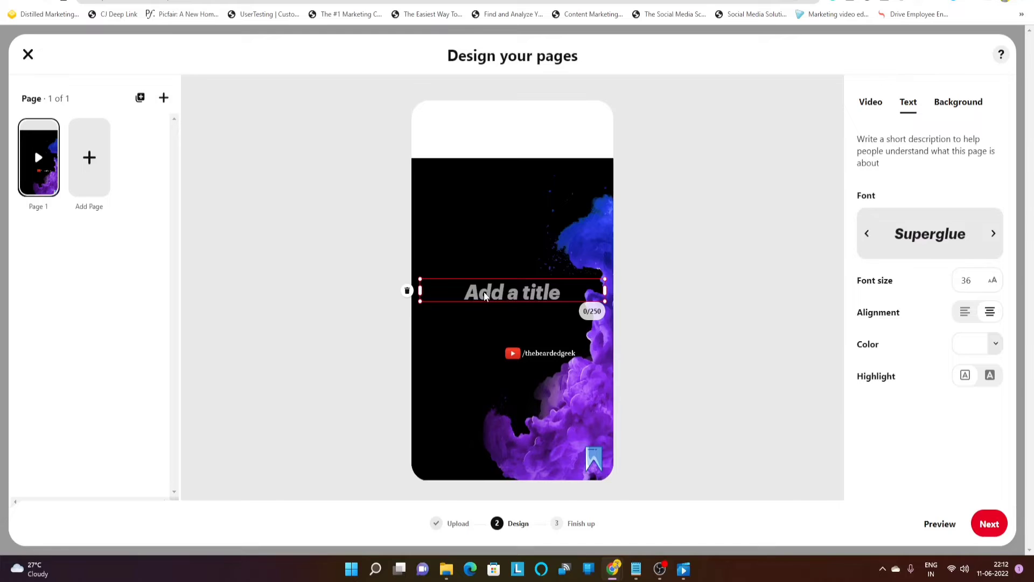
Watch My project (3) from Downloads in Movies & TV, then exit and minimize the player
mouse_move(447, 568)
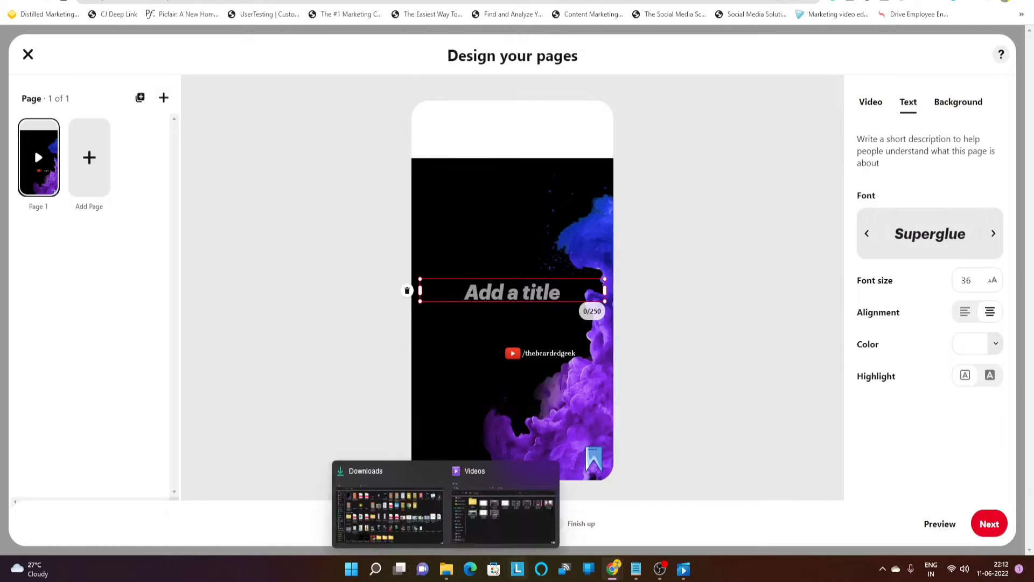
click(398, 519)
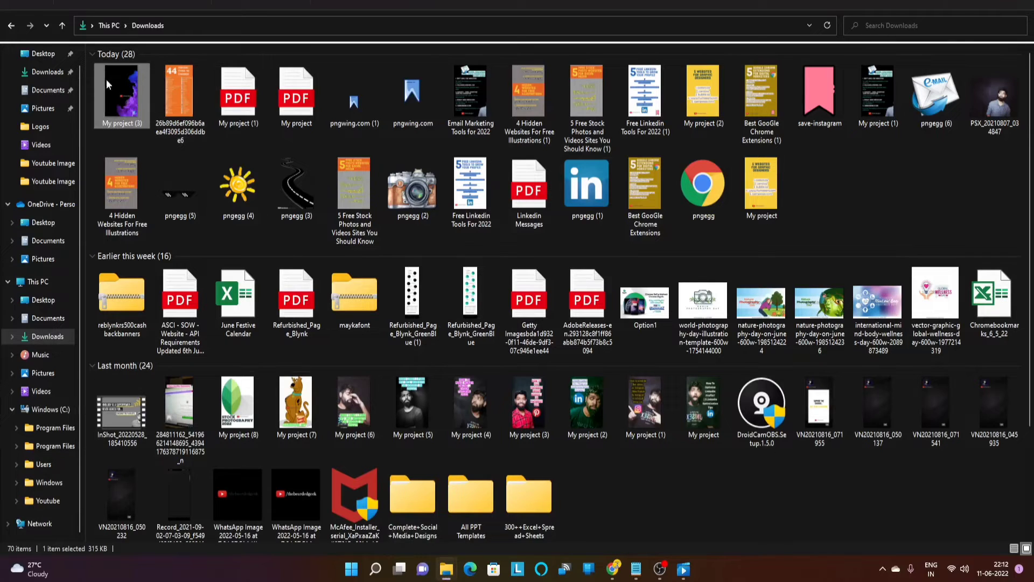
double_click(125, 101)
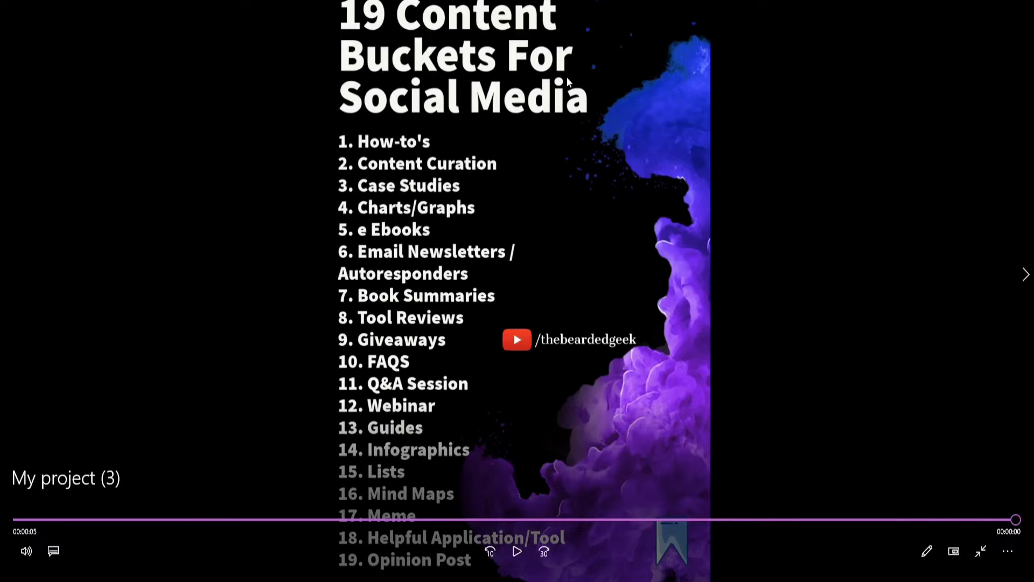
click(11, 1)
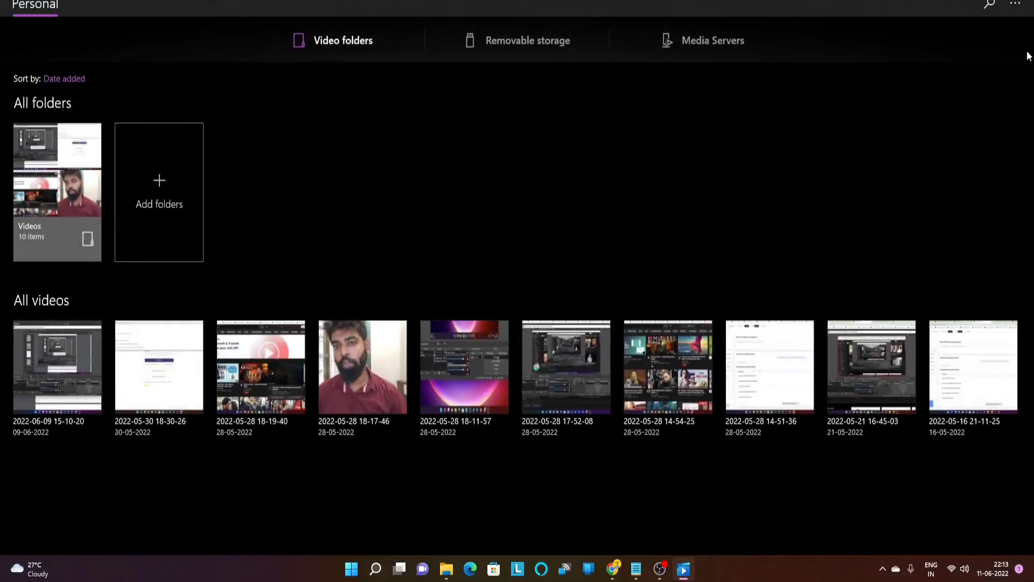
click(971, 1)
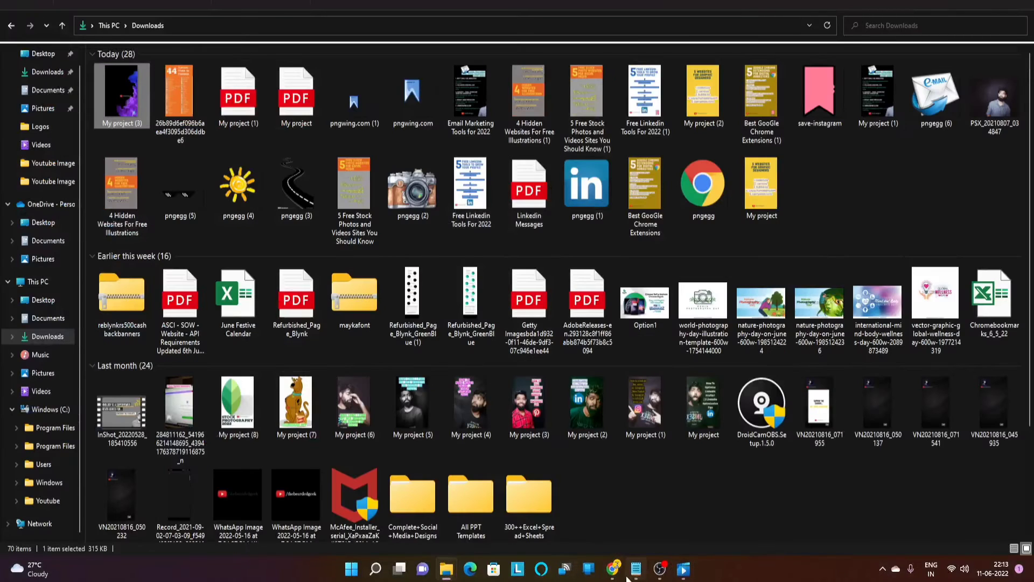
Enter the title '19 Content Buckets For Social Media' and drag it to the page top
mouse_move(616, 568)
click(817, 512)
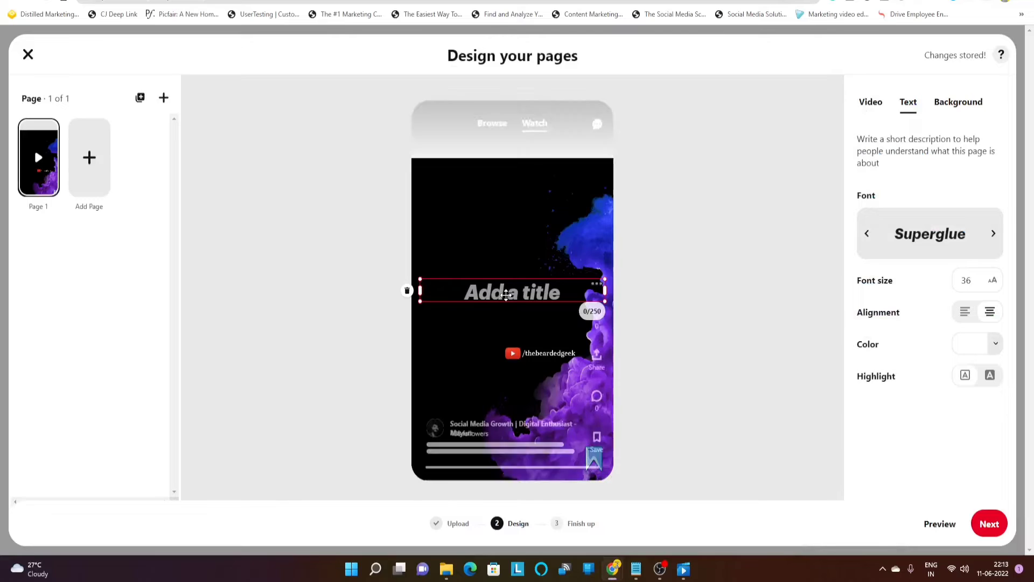
click(506, 300)
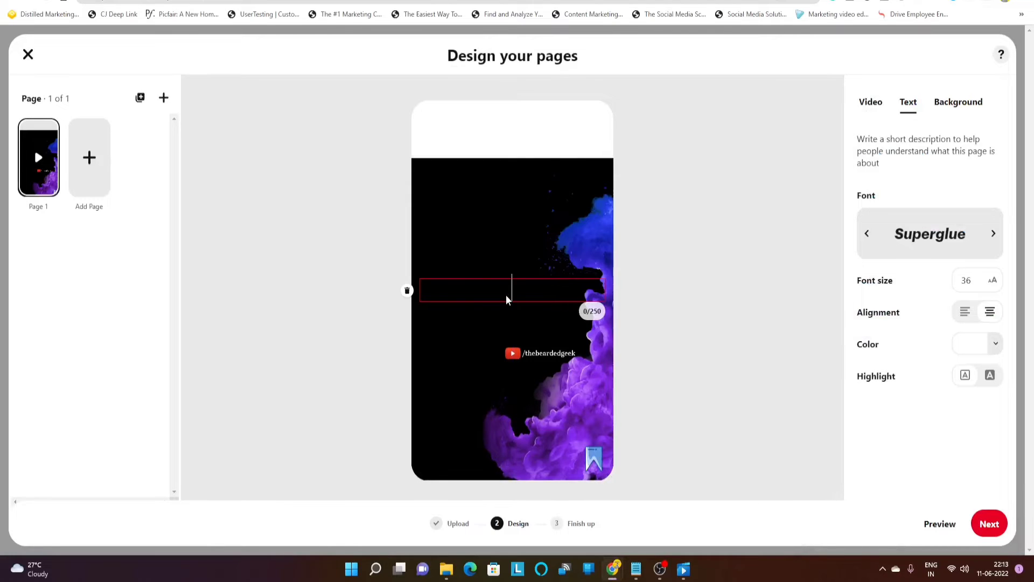
text(19 Content Bus)
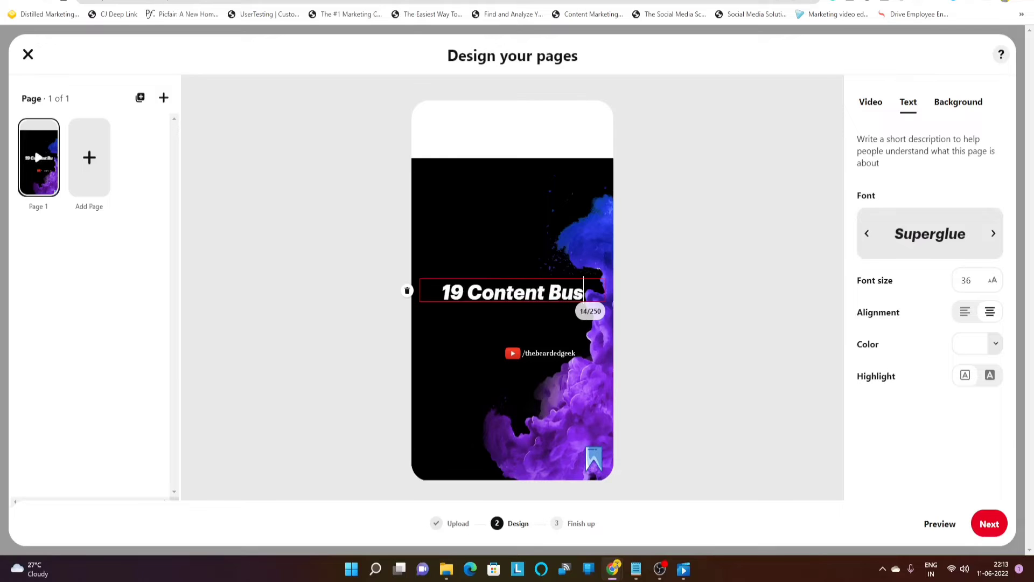
key(BackSpace)
text(ckets F)
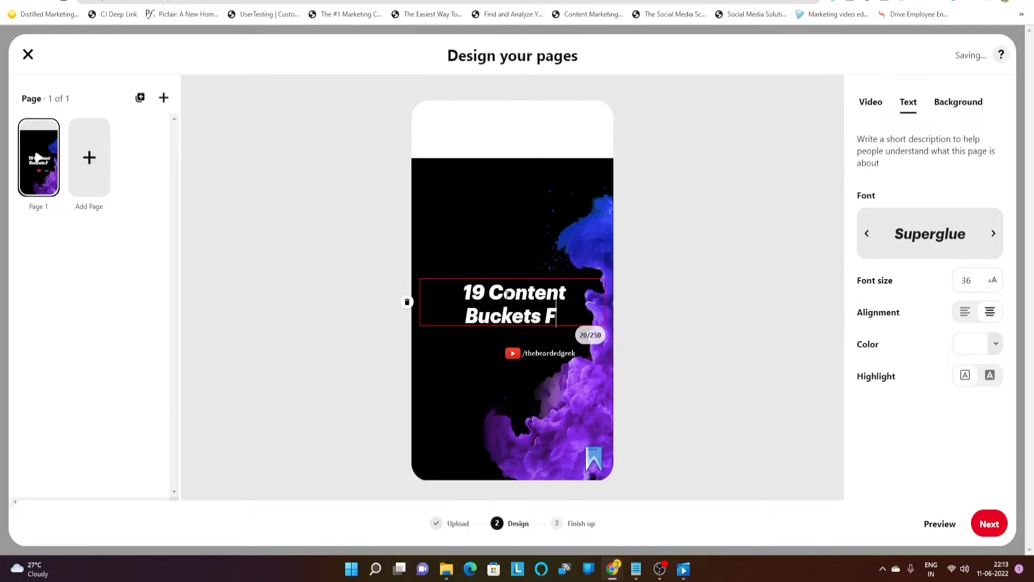
text(or Soc)
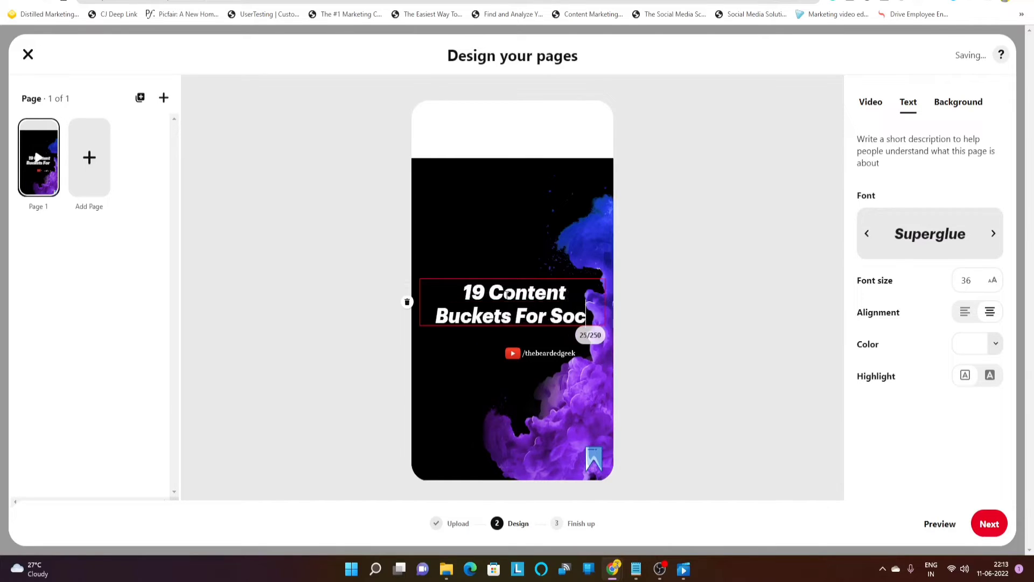
text(ial Media)
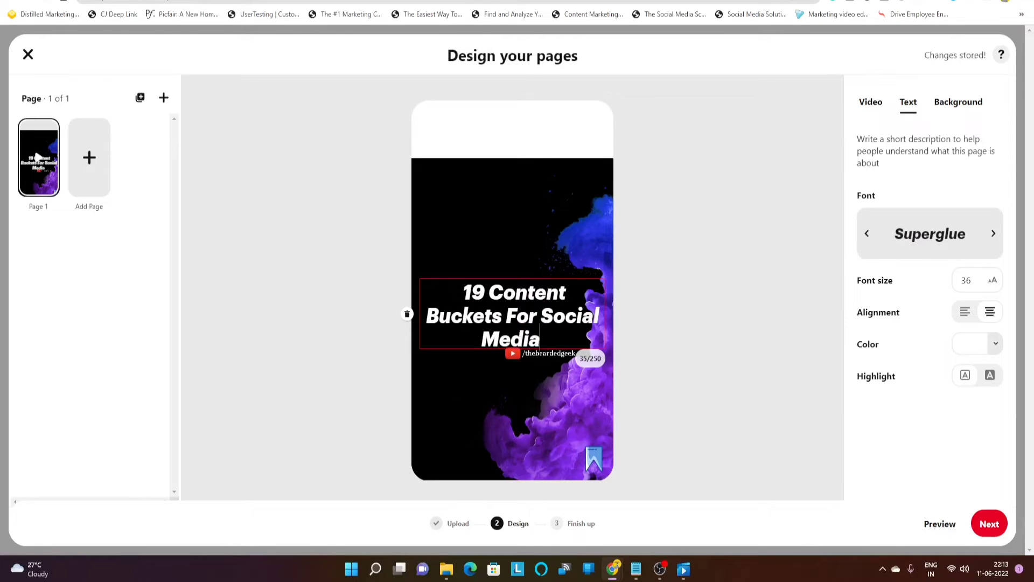
click(720, 321)
drag(526, 317, 523, 129)
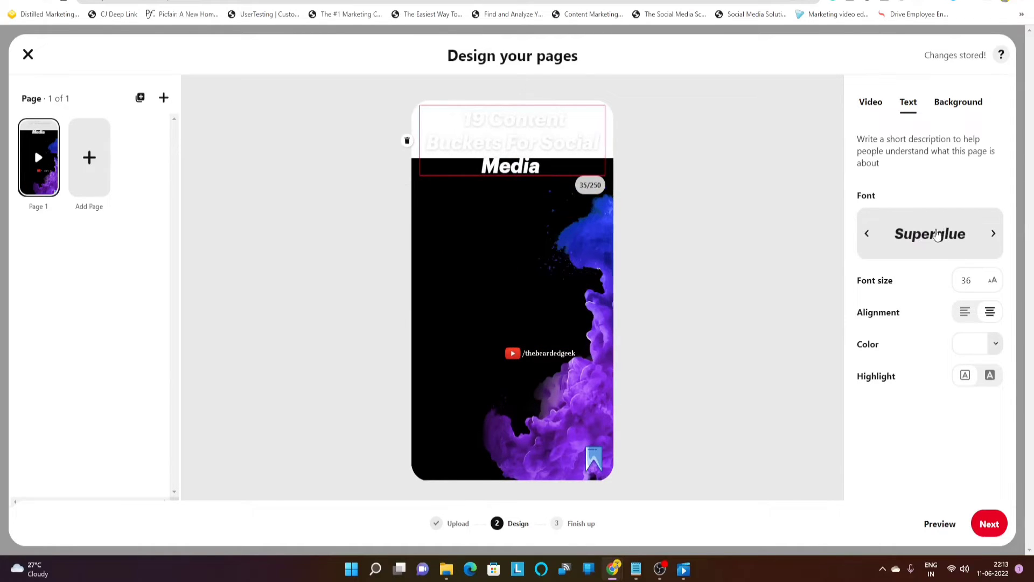
Pick Chalkboard from the font list for the title text
click(934, 236)
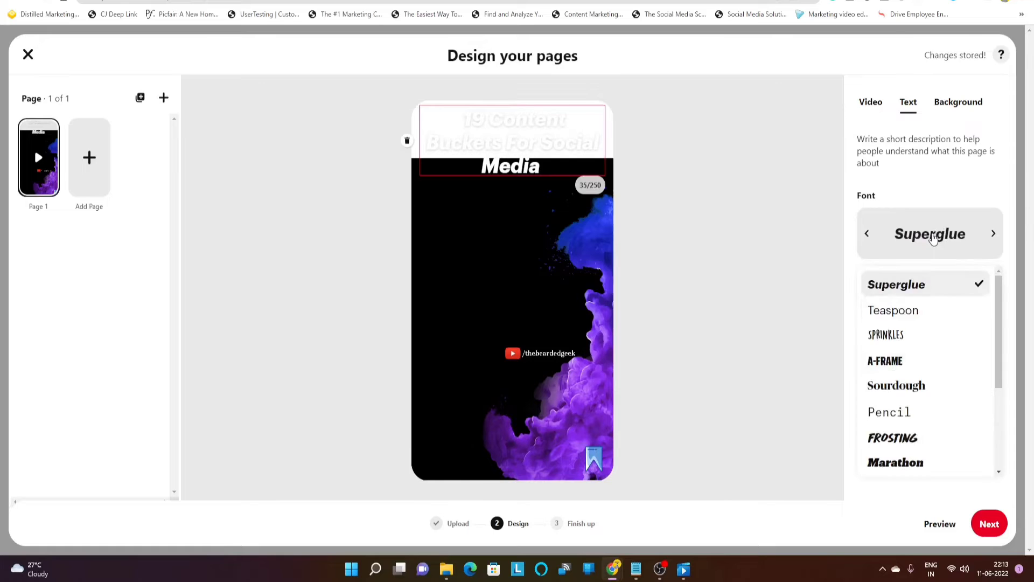
scroll(933, 370, down, 2)
scroll(931, 370, down, 2)
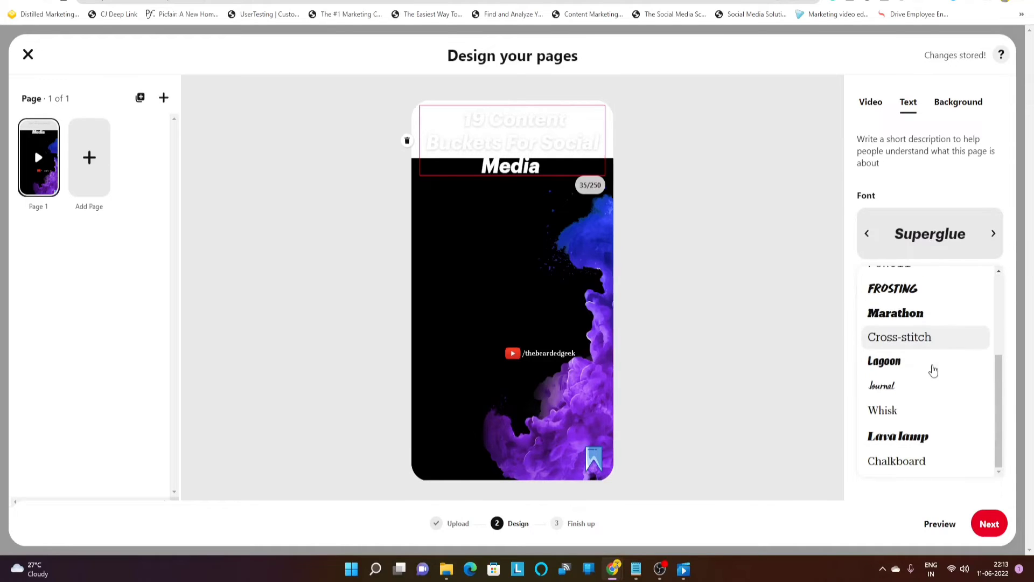
click(916, 469)
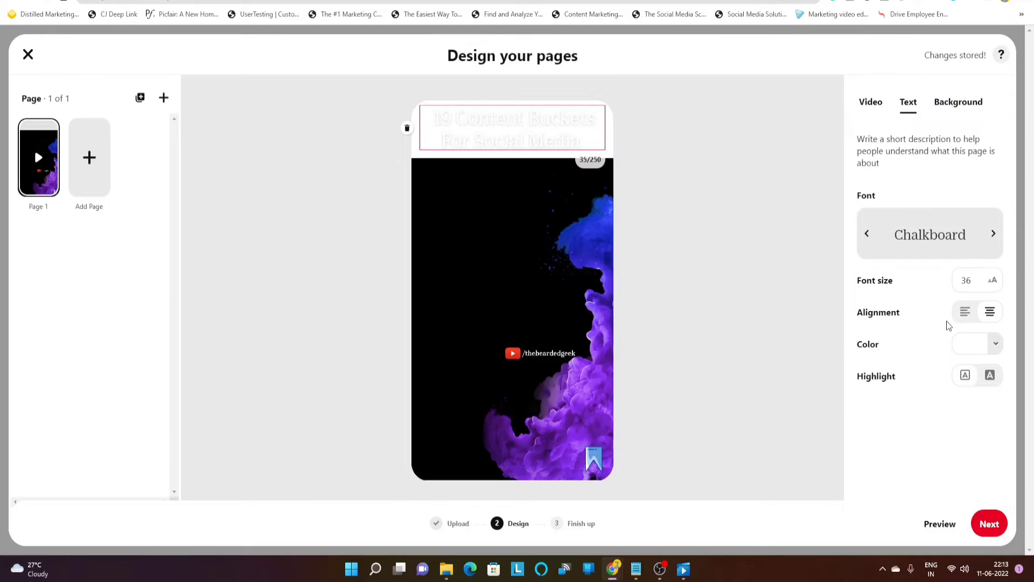
click(995, 346)
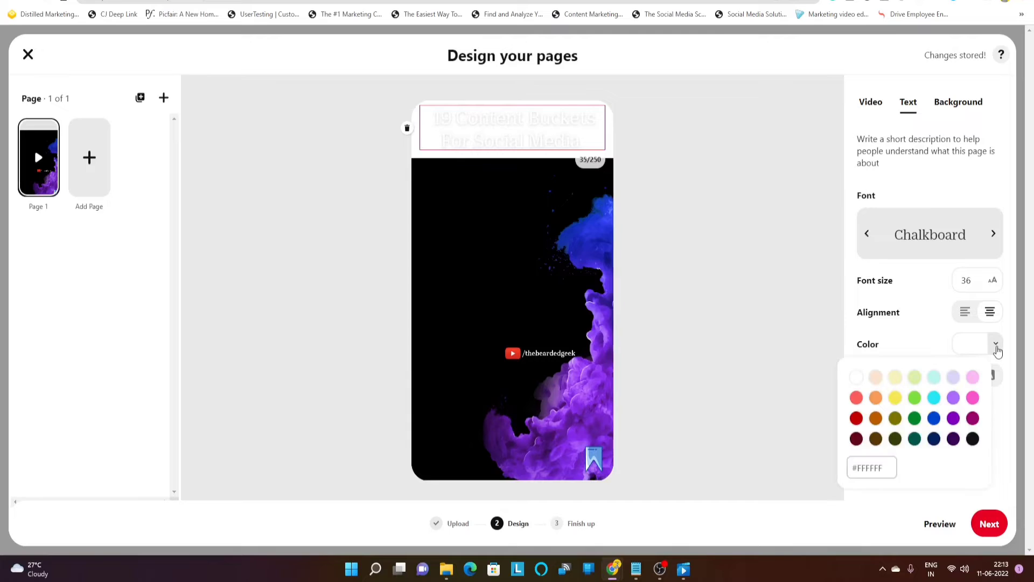
Colour the page title purple with no highlight, then bring up the page background colour settings
click(952, 419)
click(718, 333)
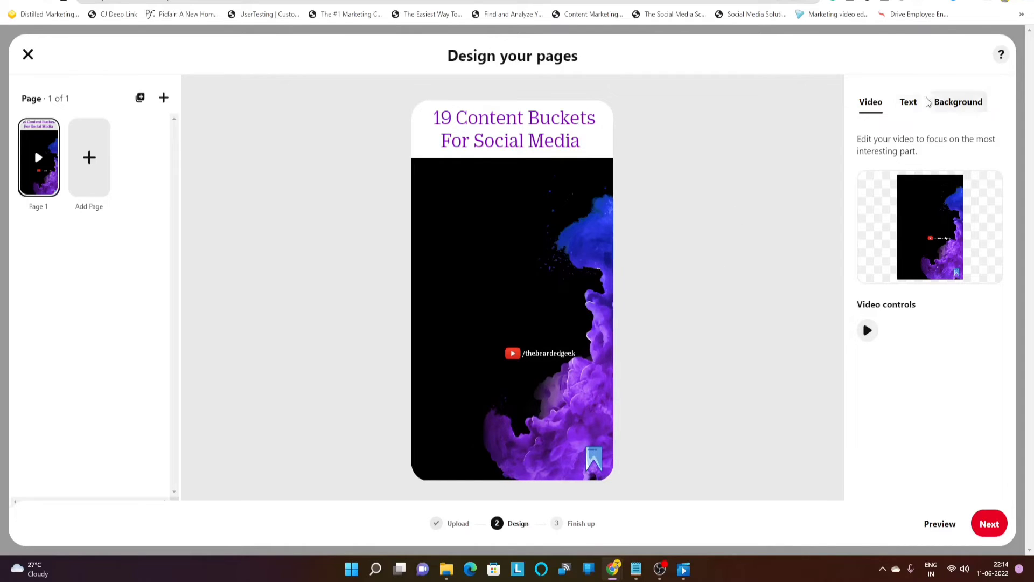
click(911, 106)
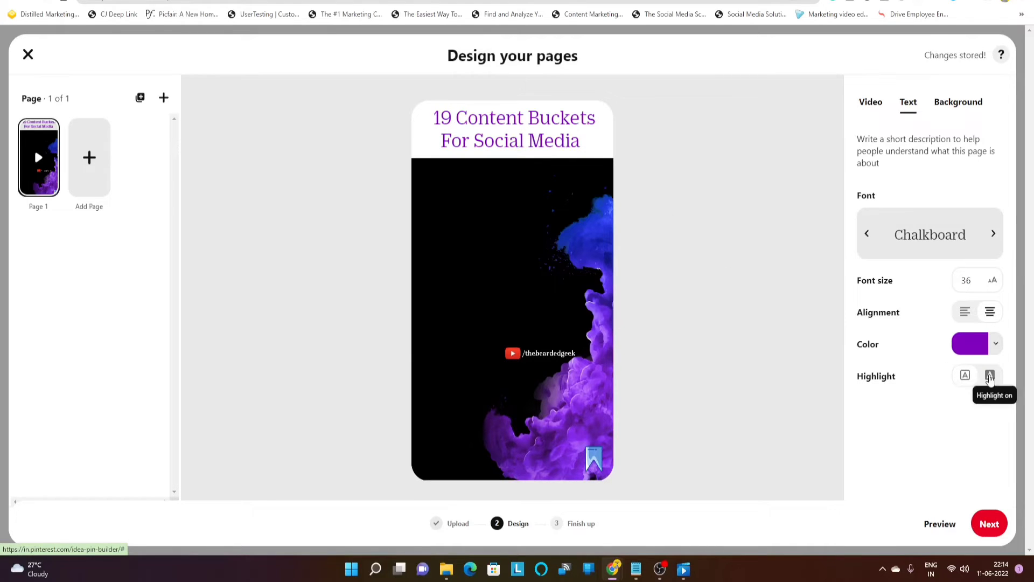
click(988, 376)
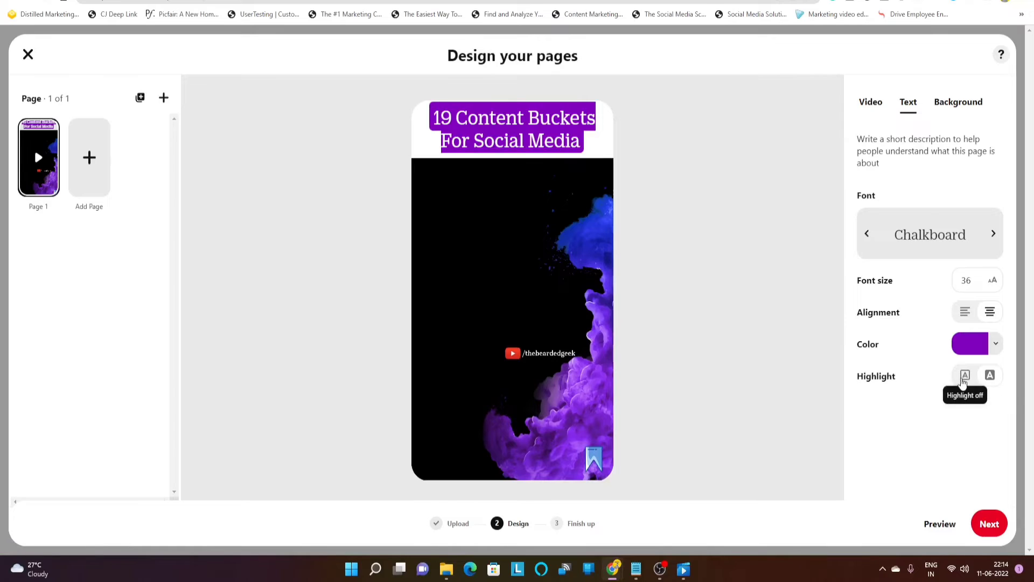
click(965, 377)
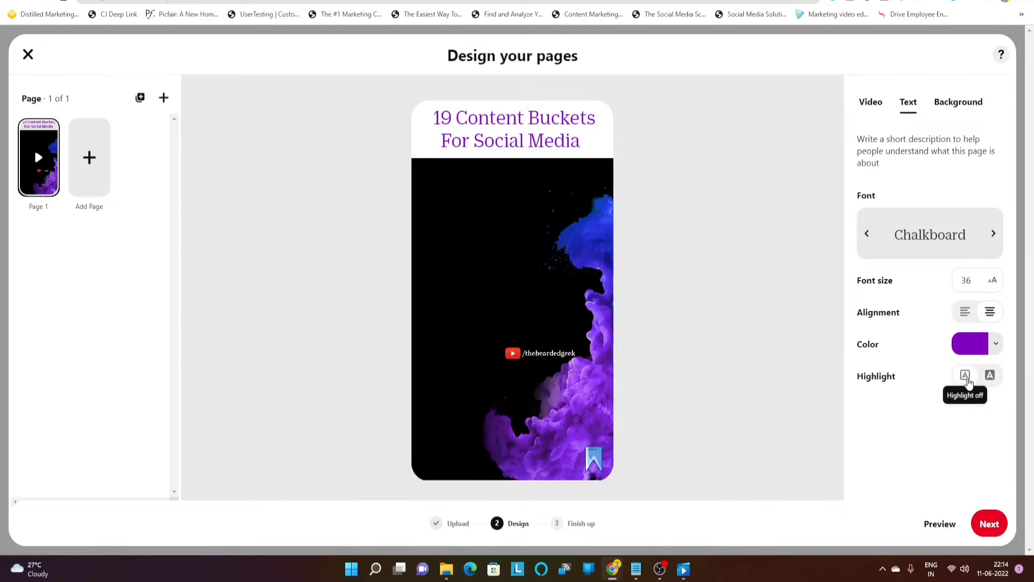
click(956, 103)
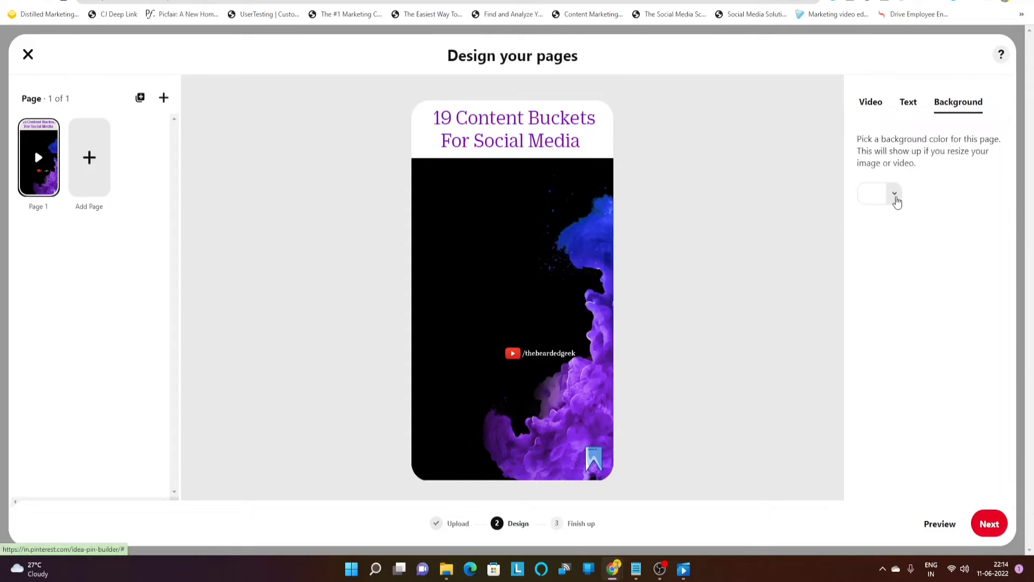
Try a black page background, settle on white (#FFFFFF), and continue past page design
click(894, 194)
click(938, 289)
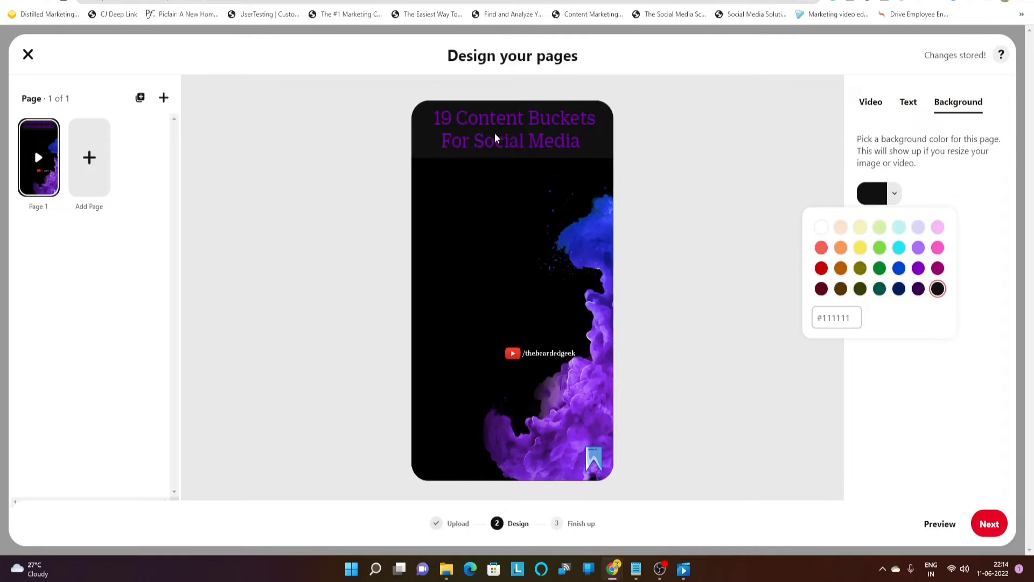
click(820, 229)
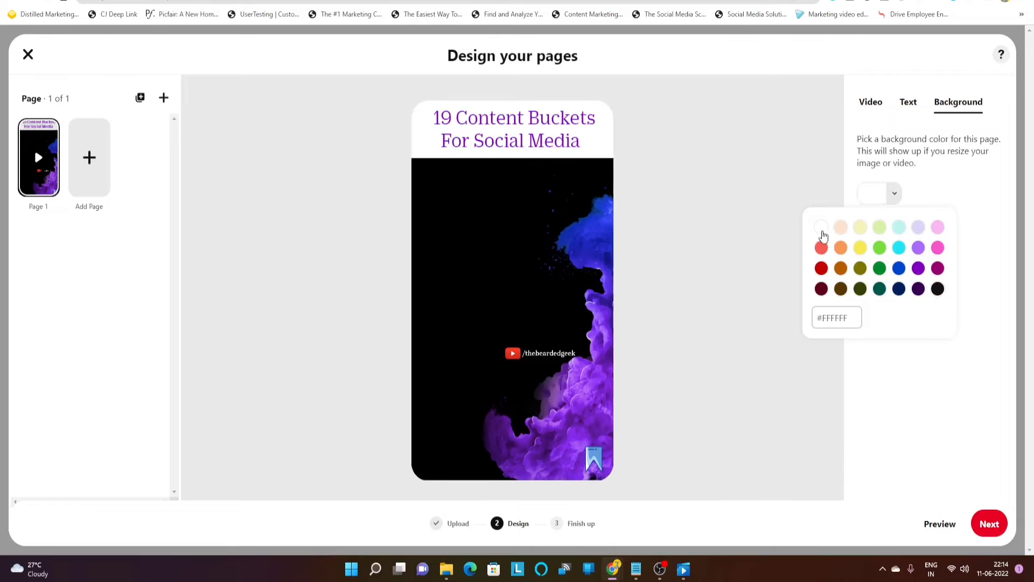
click(763, 239)
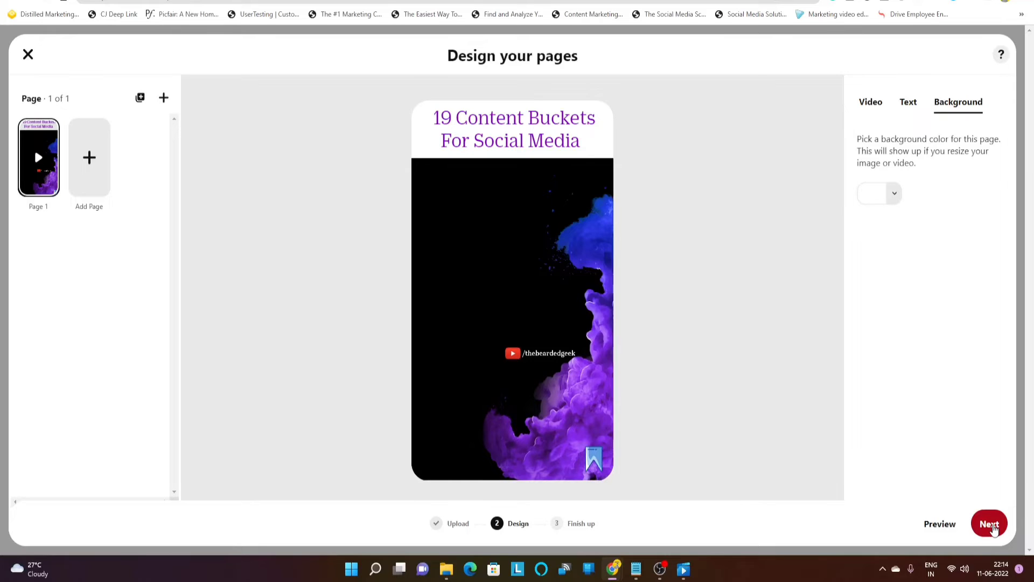
click(989, 525)
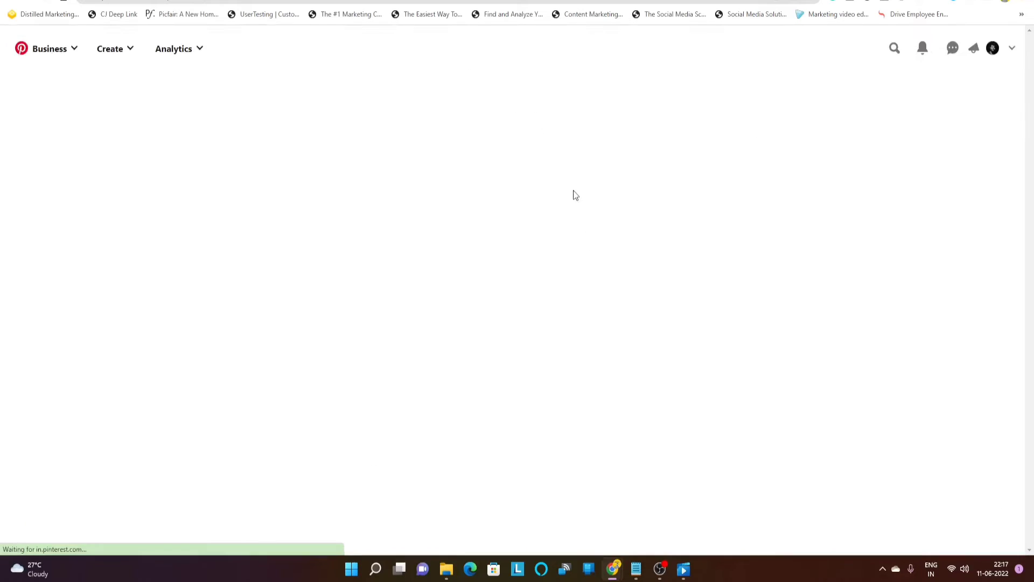
Reopen the saved Idea Pin draft at Finishing touches with the title field ready for editing
click(518, 352)
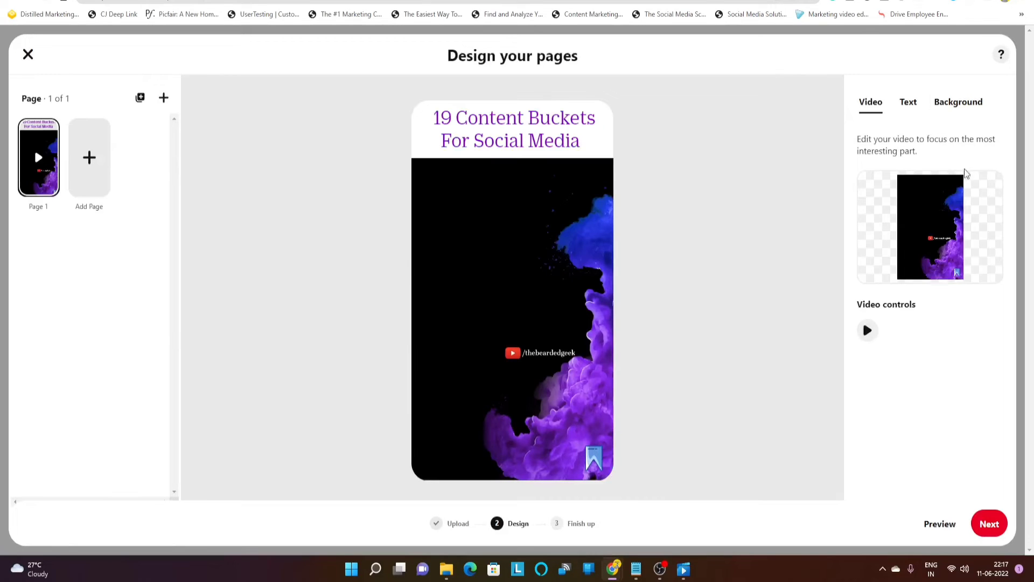
click(988, 528)
click(583, 158)
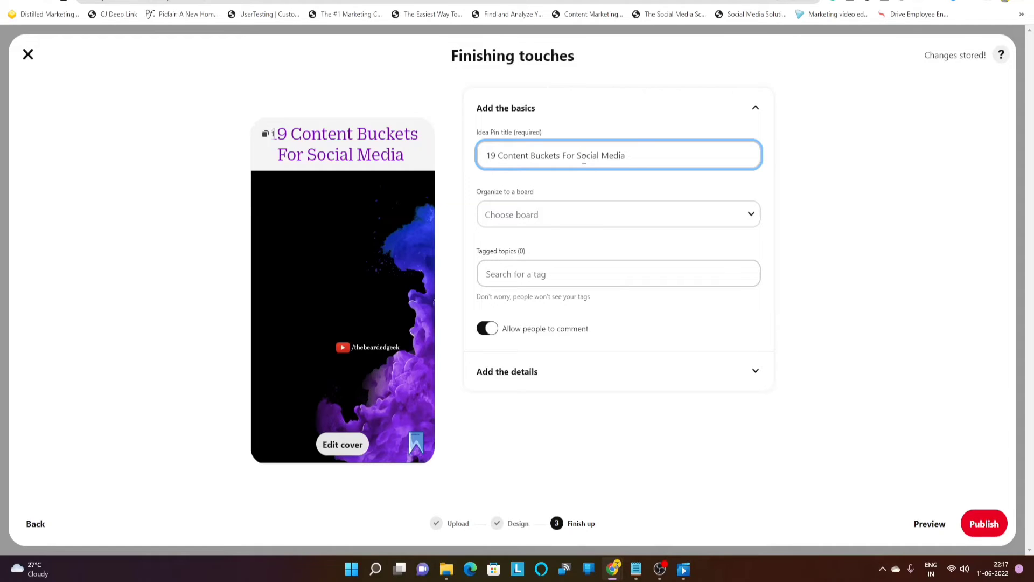
Replace the pin title with 'Social Media Content Buckets Ideas' and select the new title
triple_click(584, 158)
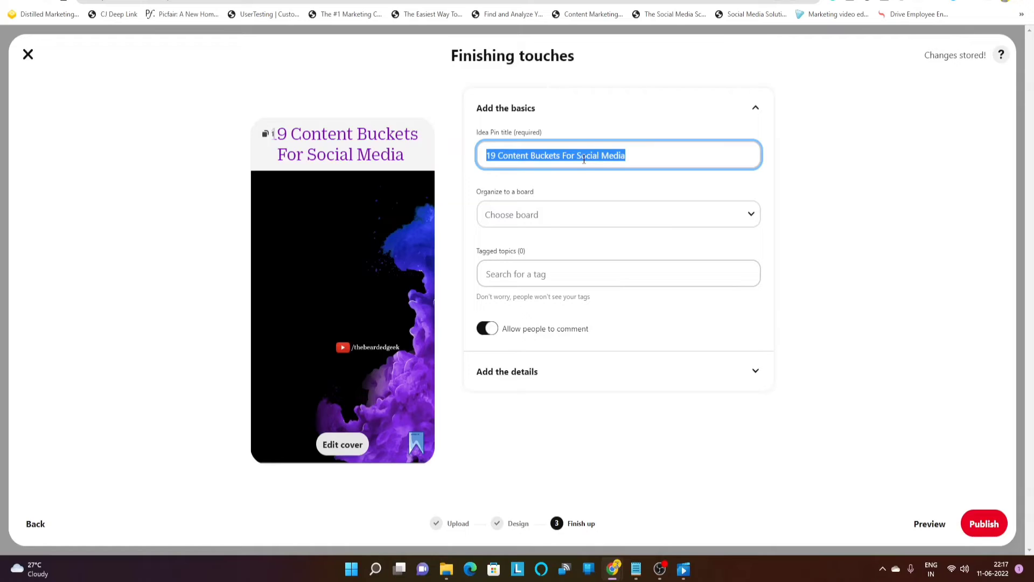
text(Socia)
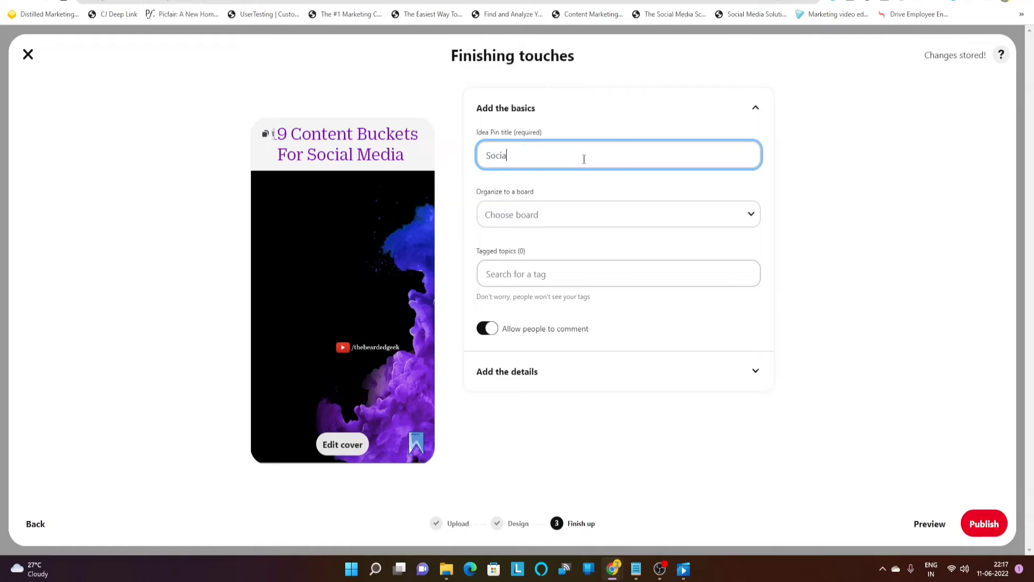
text(l Media Content Buckets)
click(863, 207)
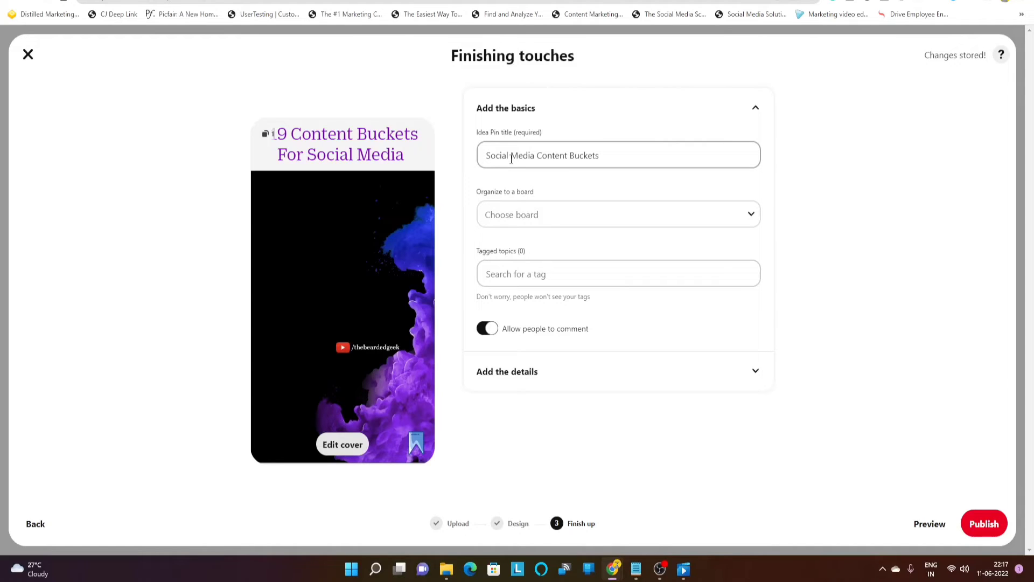
click(605, 160)
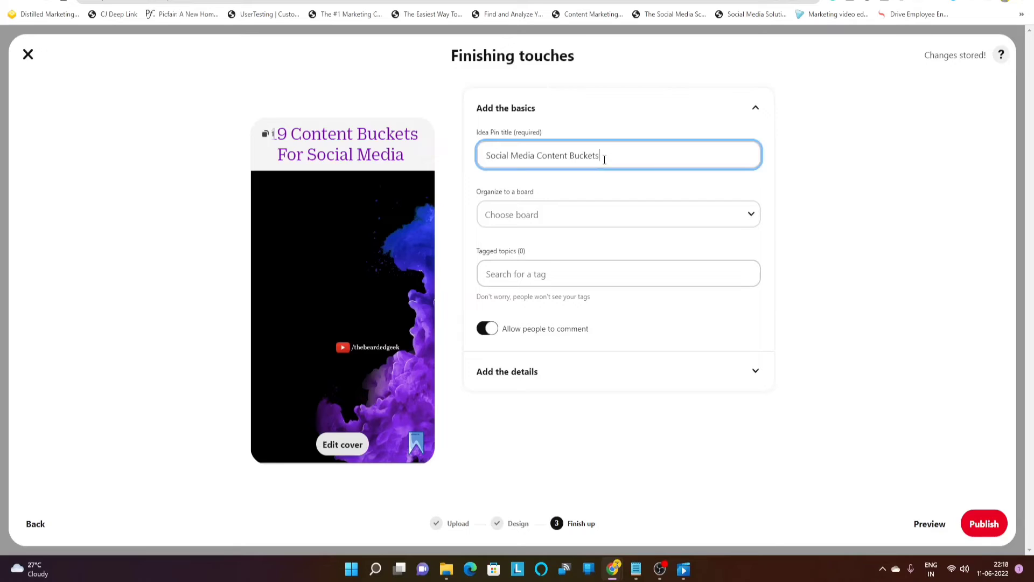
text(Ideas)
click(868, 208)
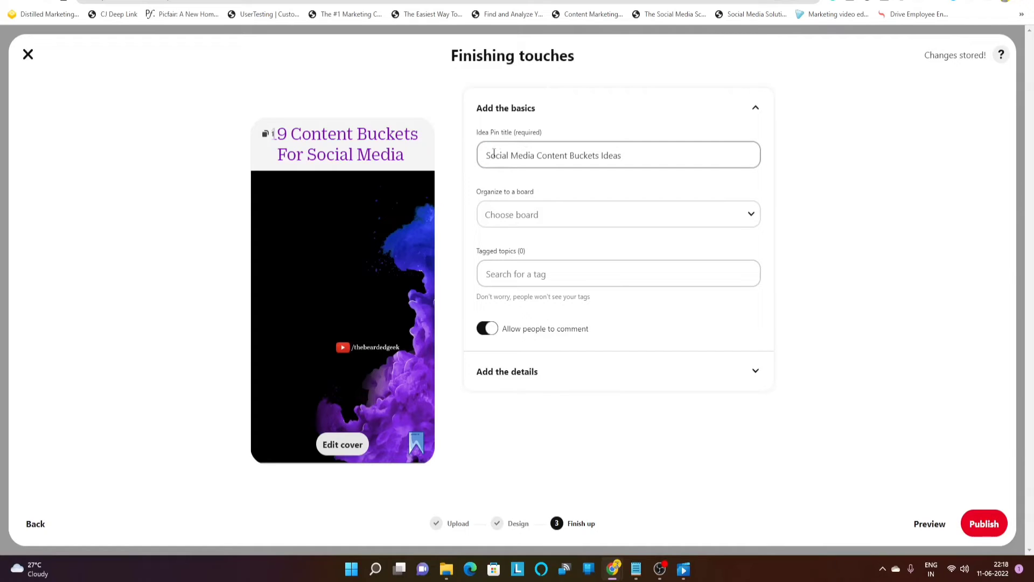
drag(485, 154, 621, 159)
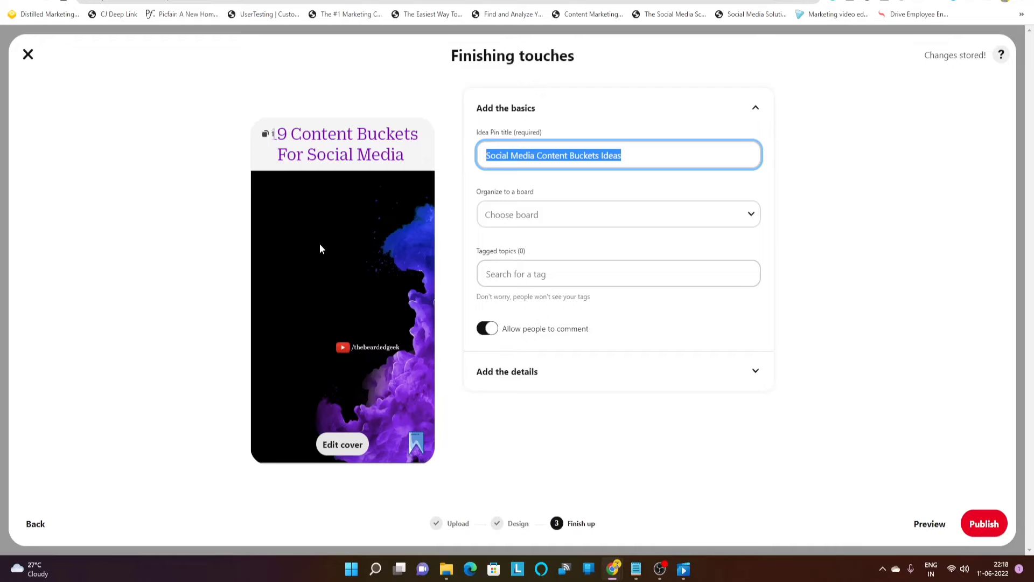
Choose the eighth frame, showing the full 19-bucket list, as the Idea Pin cover
click(339, 449)
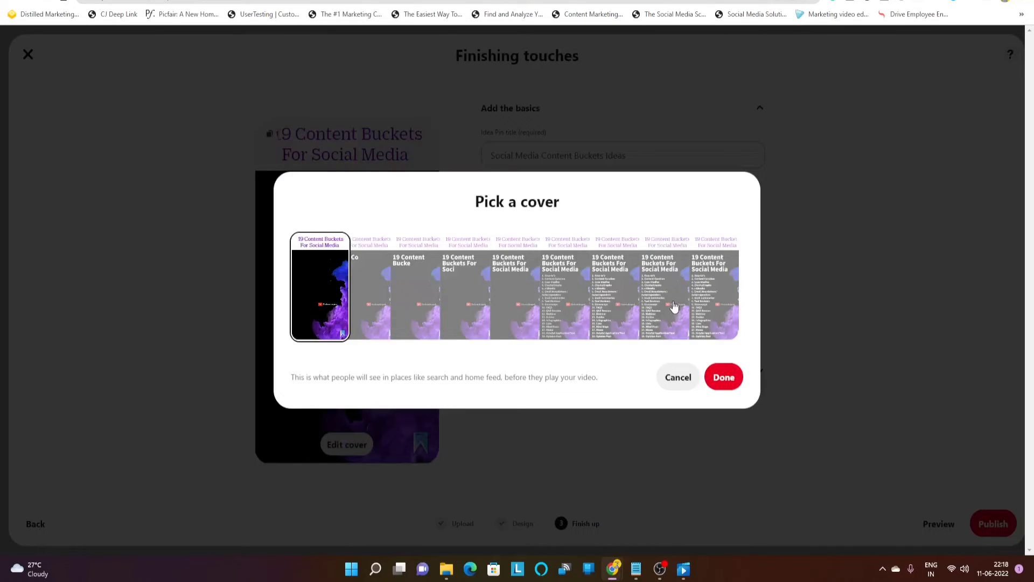
click(671, 305)
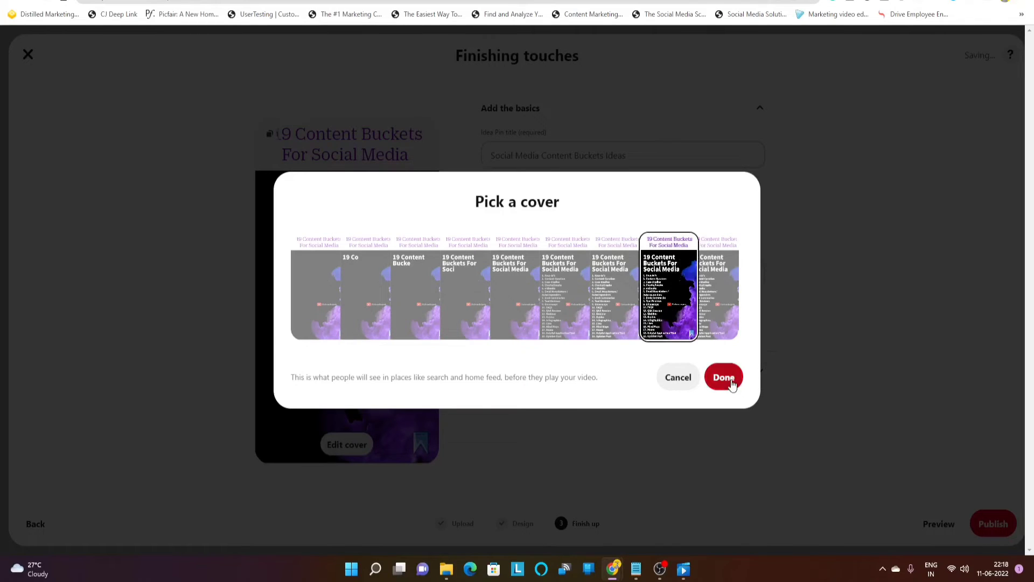
click(724, 378)
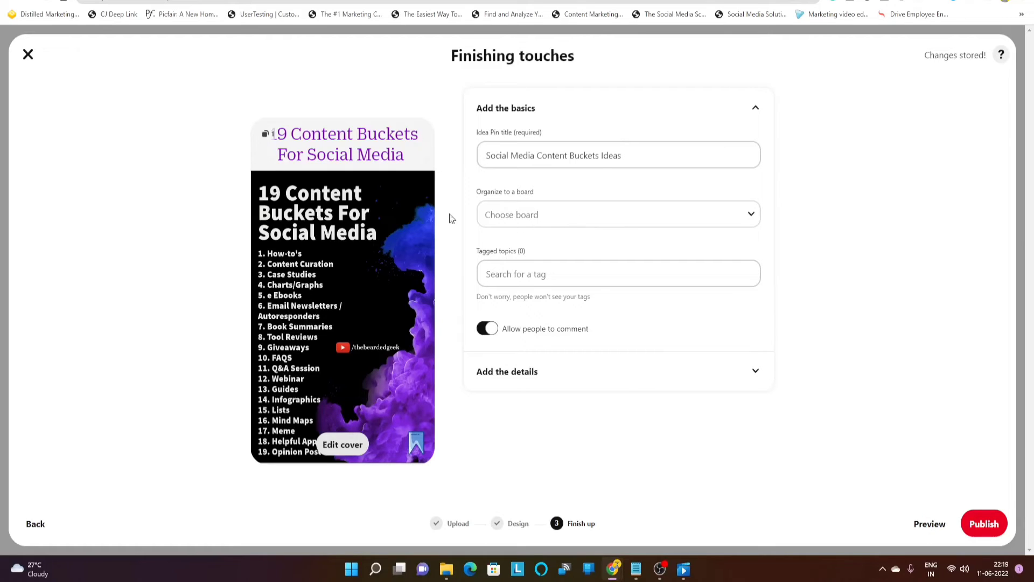
Search the boards for 'social media' and file the pin on the Social Media board
click(595, 220)
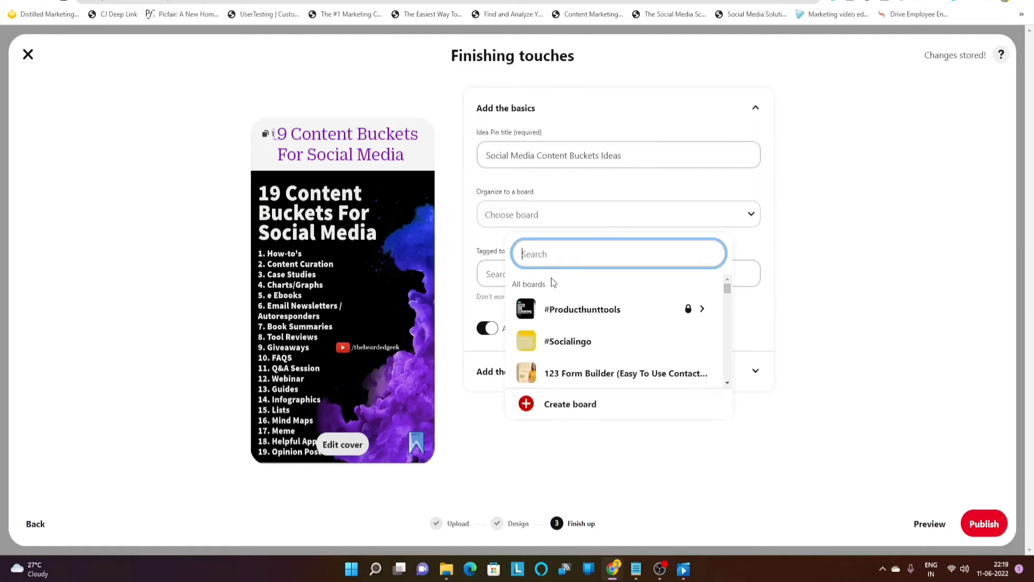
scroll(582, 323, down, 3)
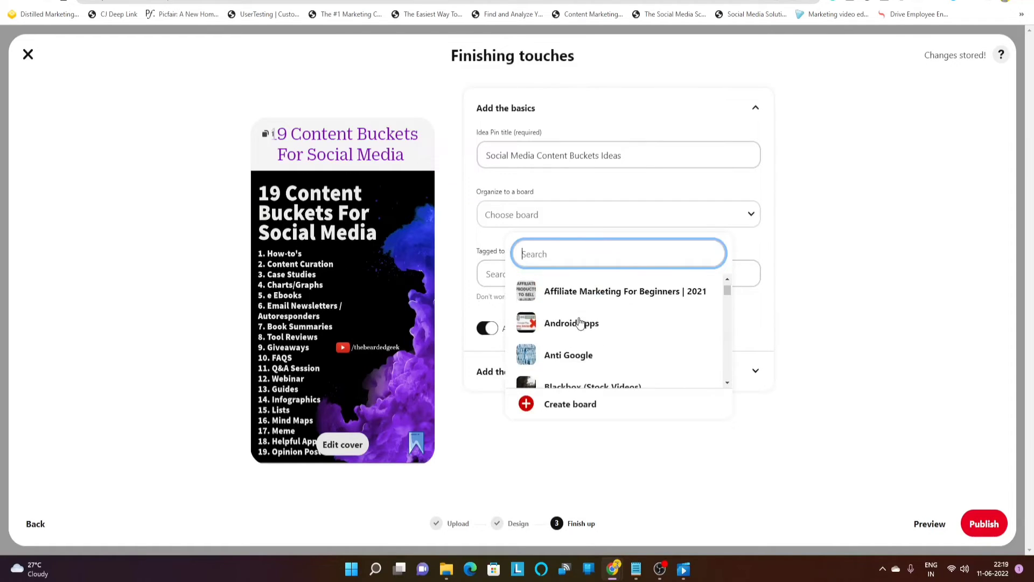
scroll(579, 322, down, 6)
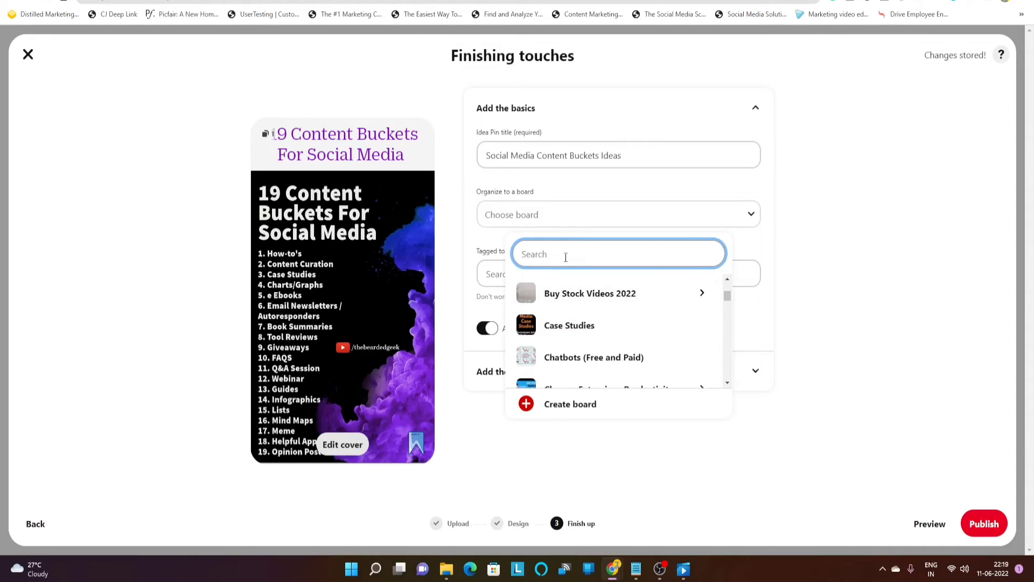
text(soc)
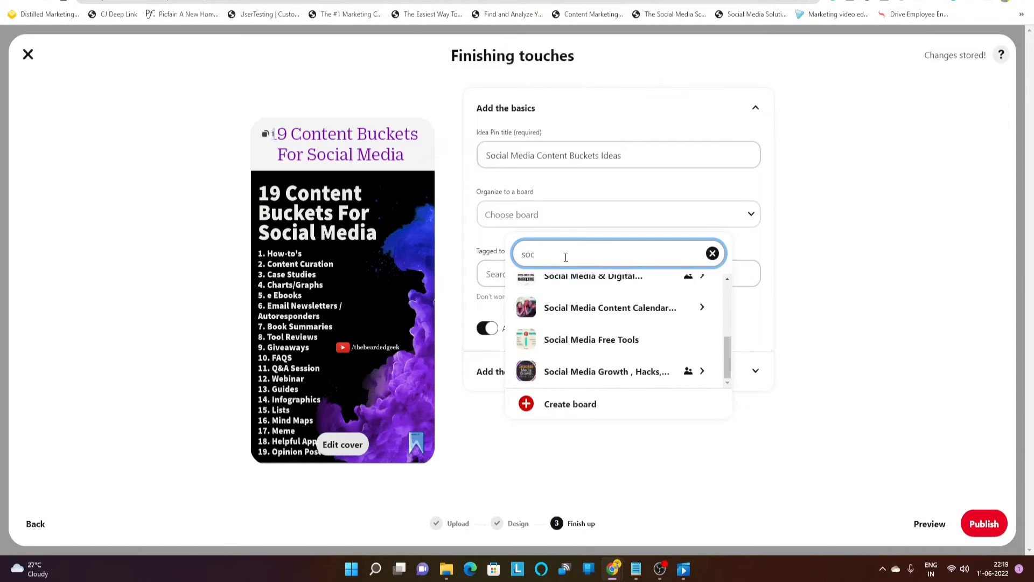
text(ial media)
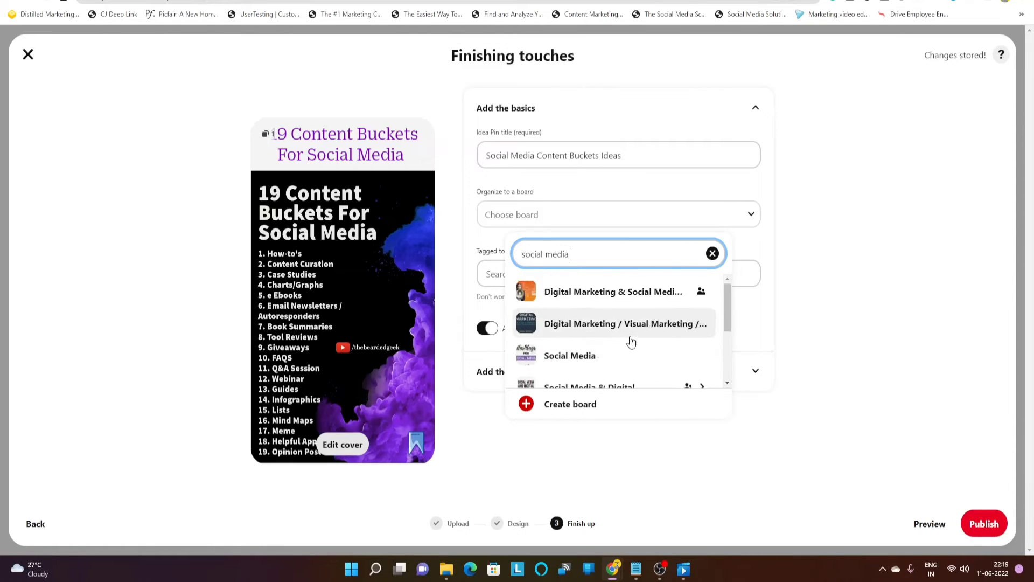
scroll(631, 343, down, 2)
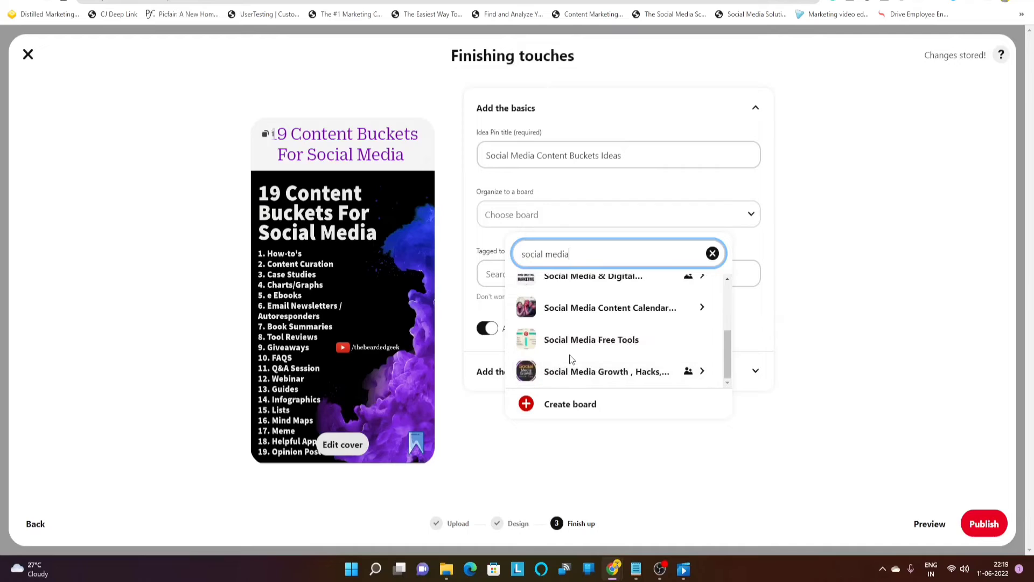
scroll(628, 353, up, 3)
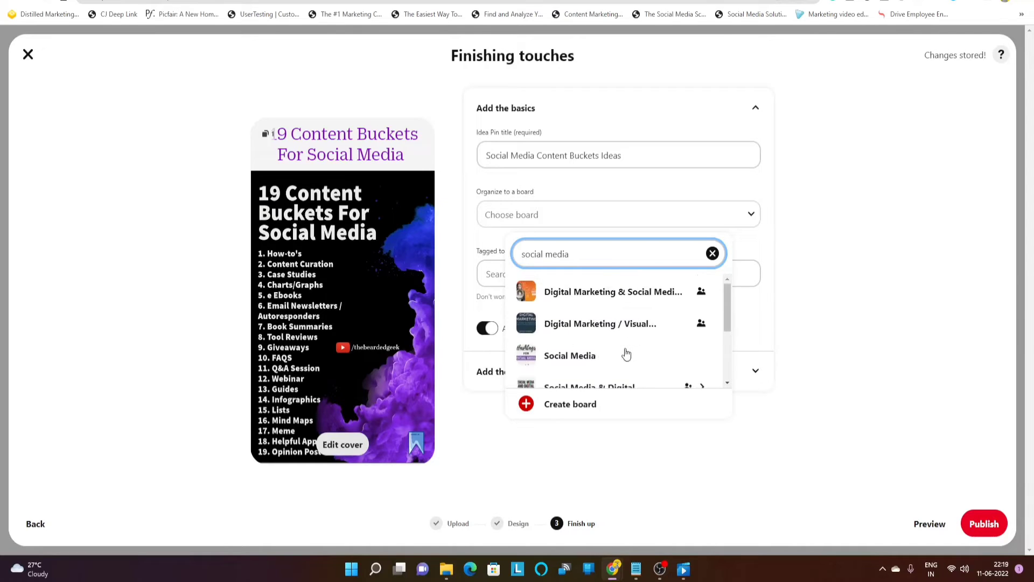
click(626, 353)
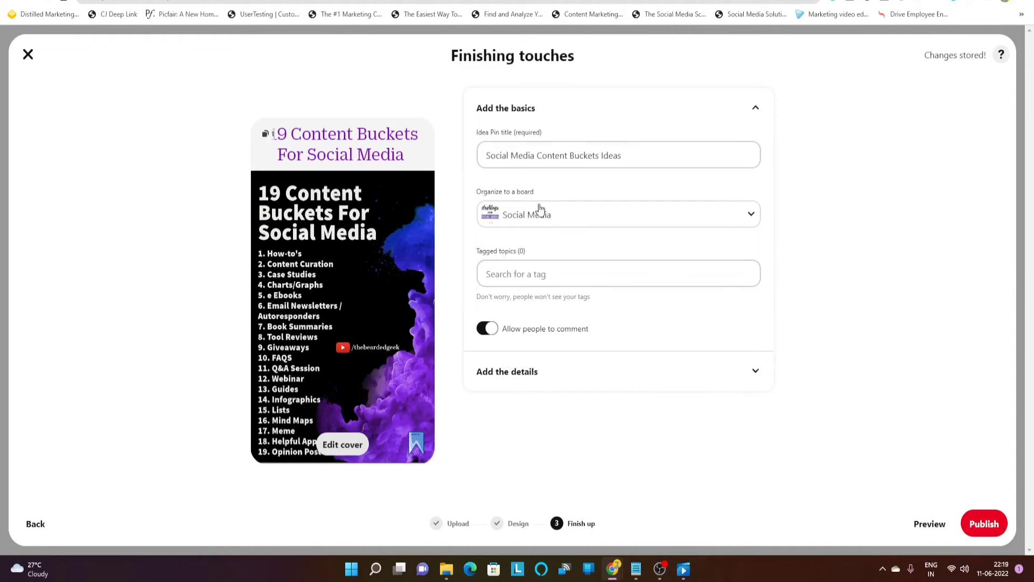
Search 'social' and add the Social Media topic tag
click(501, 276)
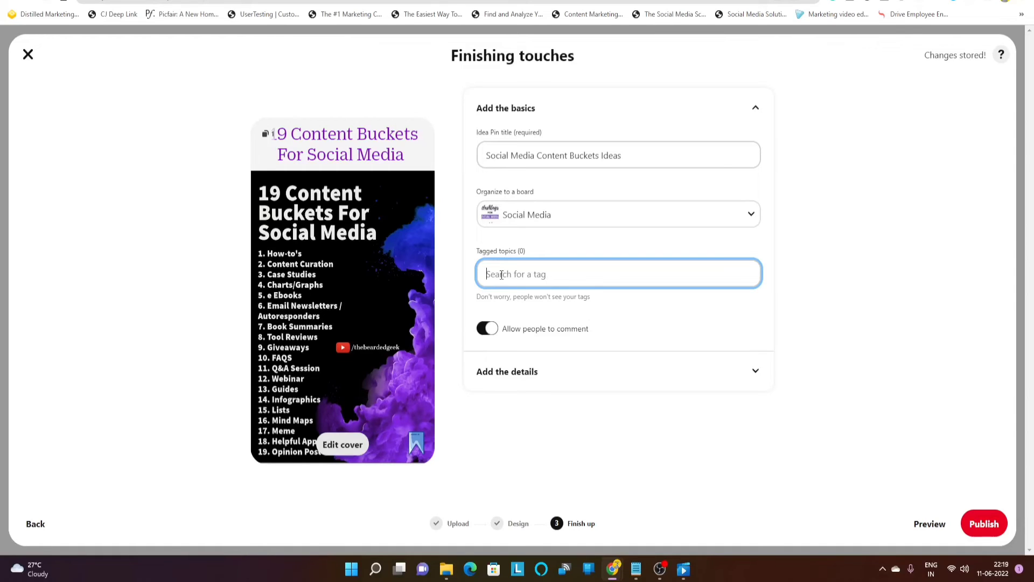
text(scoial)
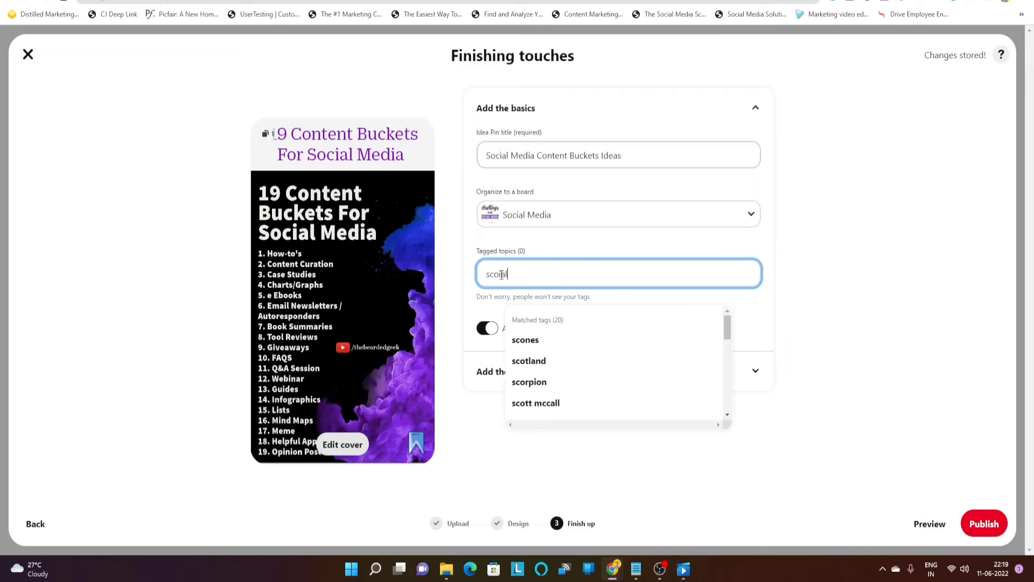
key(BackSpace)
key(BackSpace)
key(BackSpace)
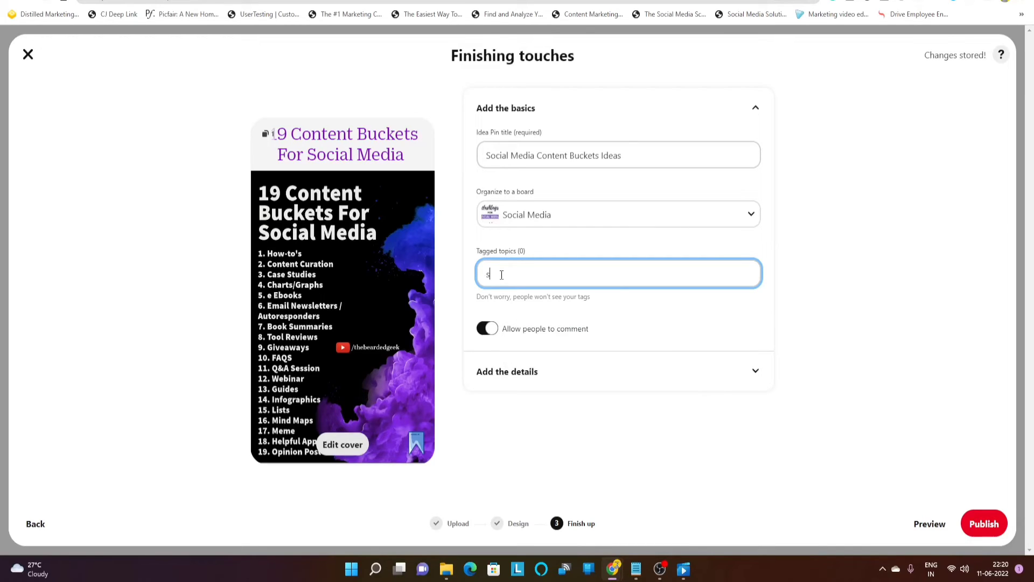
text(ocial)
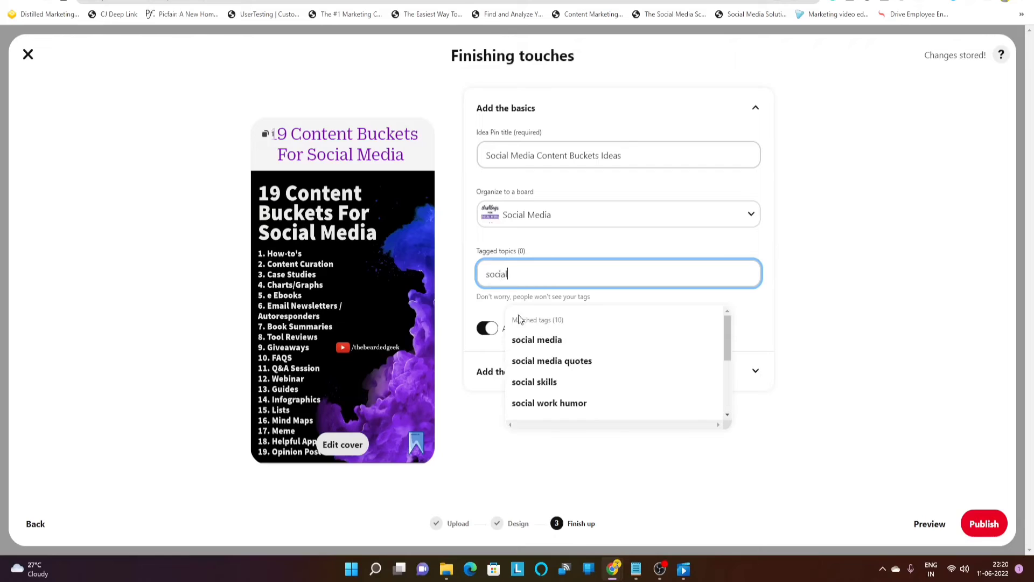
click(544, 340)
Add the Marketing and Content Marketing topic tags from the suggestions
click(543, 277)
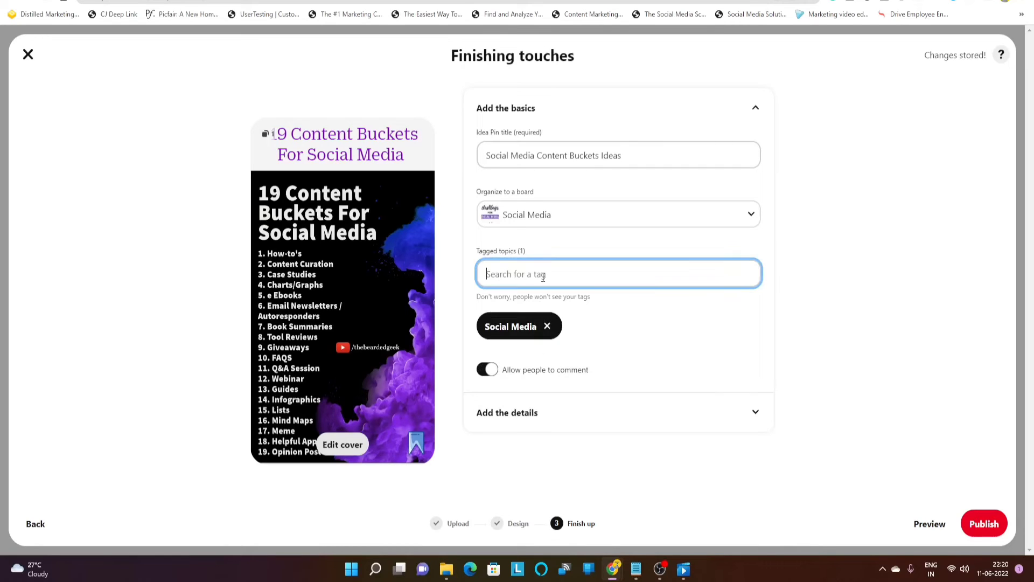
text(marketing)
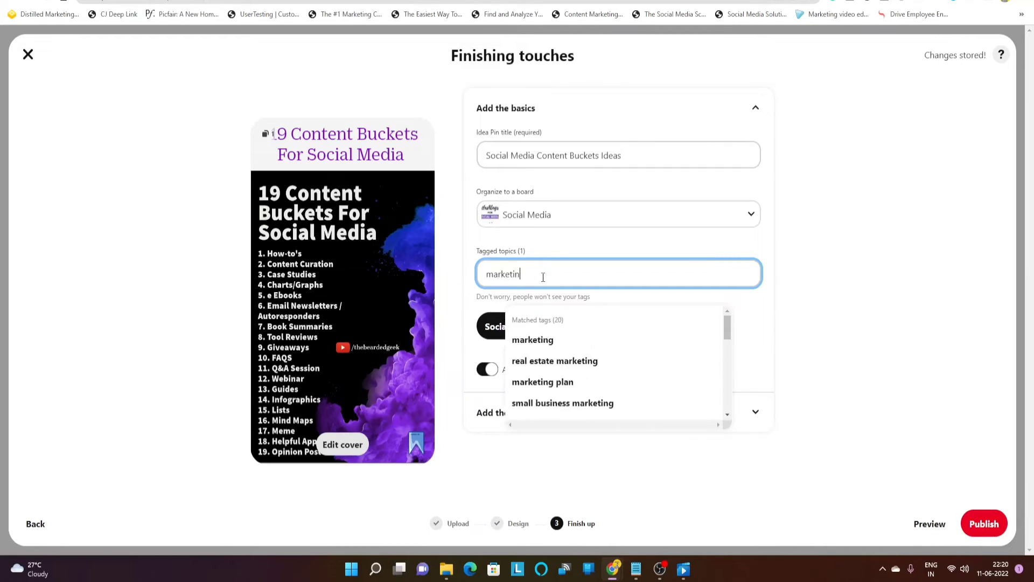
key(BackSpace)
key(BackSpace)
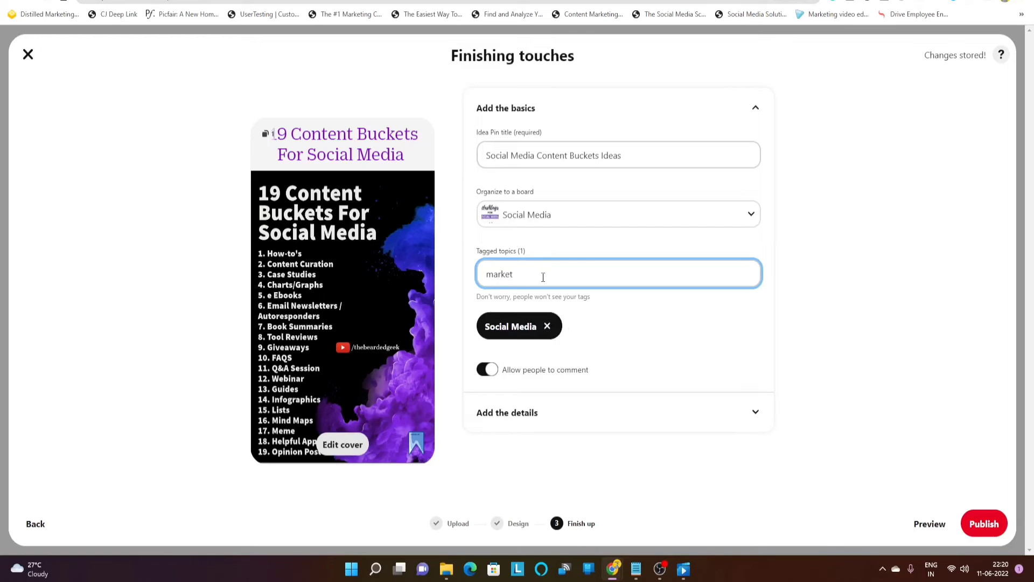
key(BackSpace)
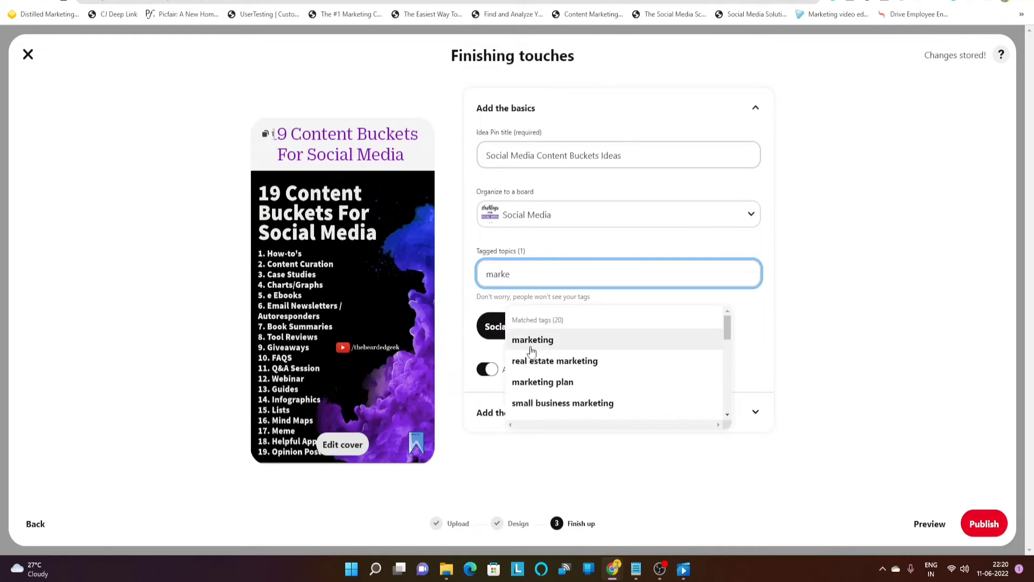
click(548, 343)
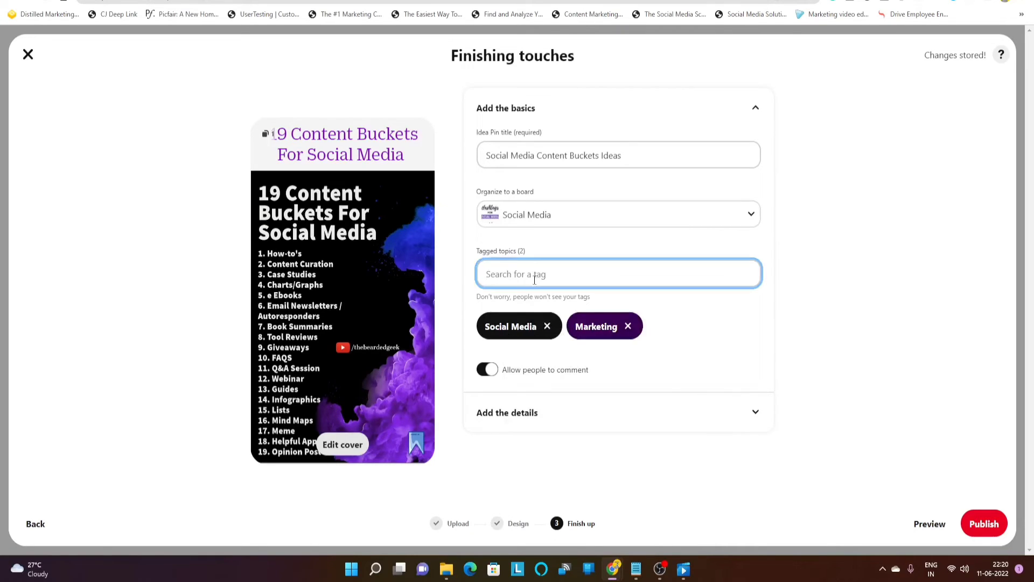
text(content)
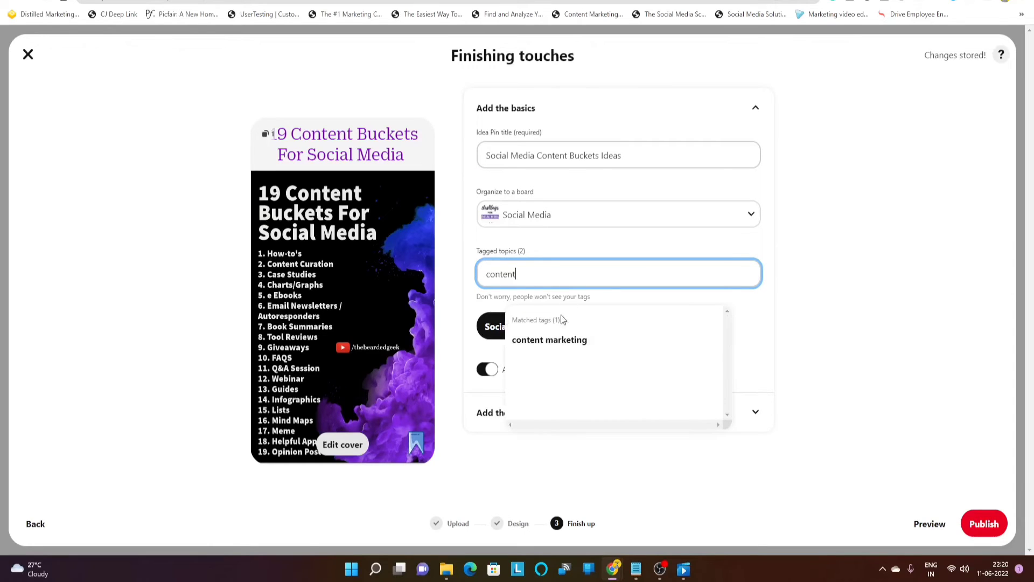
click(559, 341)
Search for a 'digital' topic tag, browse the results, then clear the search
click(519, 277)
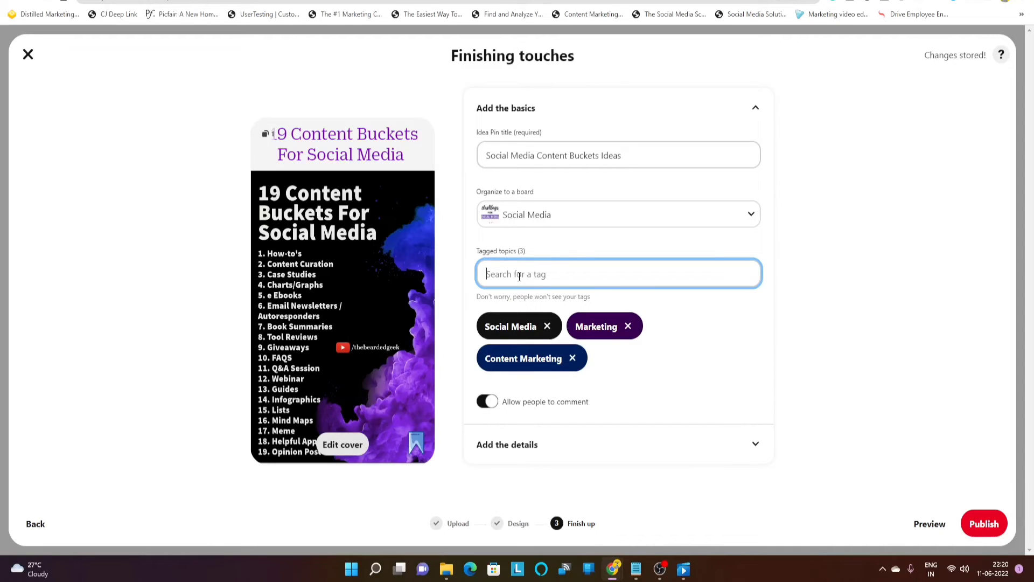
text(digital)
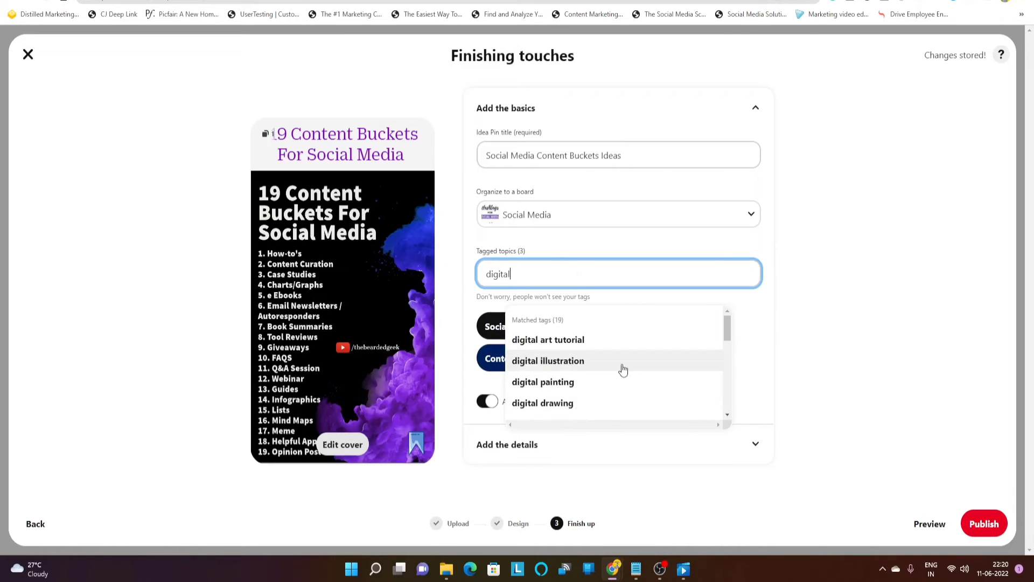
scroll(624, 369, down, 4)
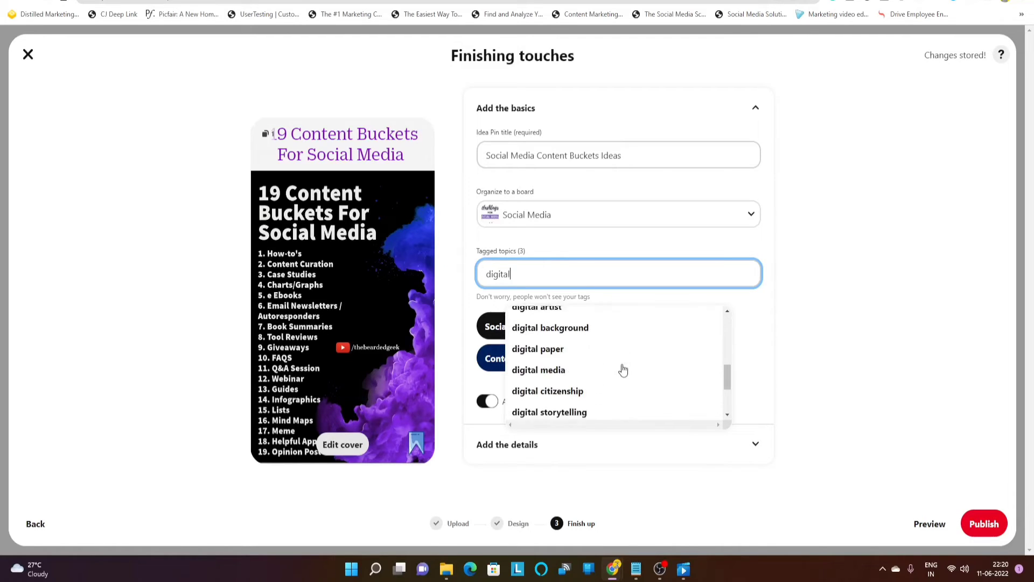
scroll(623, 369, down, 3)
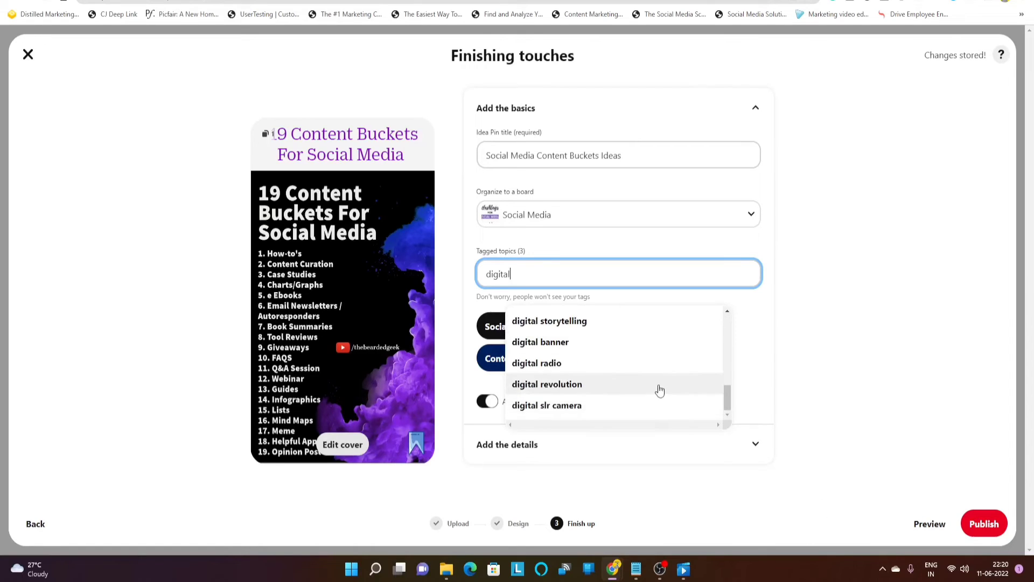
scroll(659, 390, up, 5)
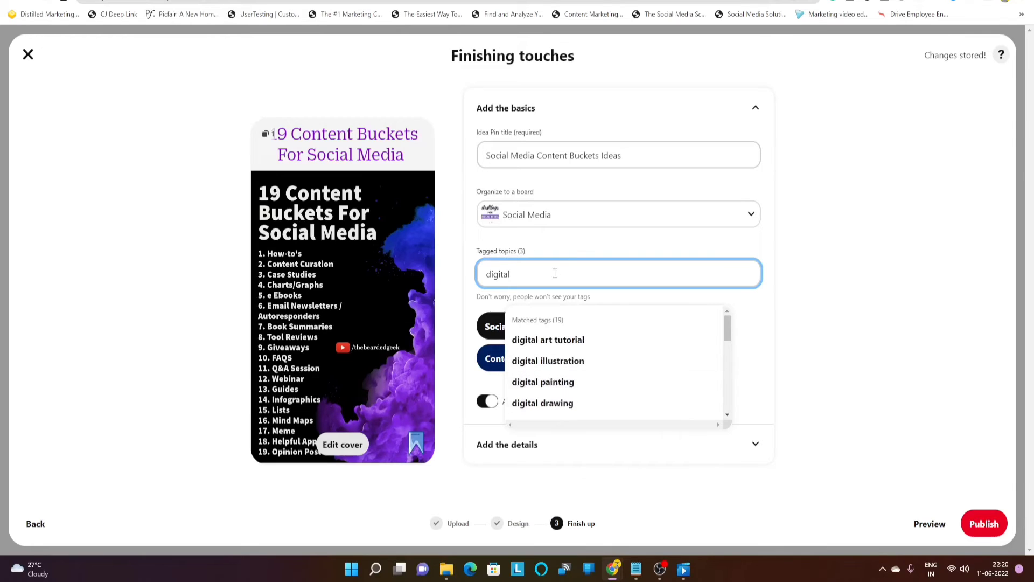
key(BackSpace)
key(BackSpace)
key(BackSpace)
key(BackSpace)
key(BackSpace)
key(BackSpace)
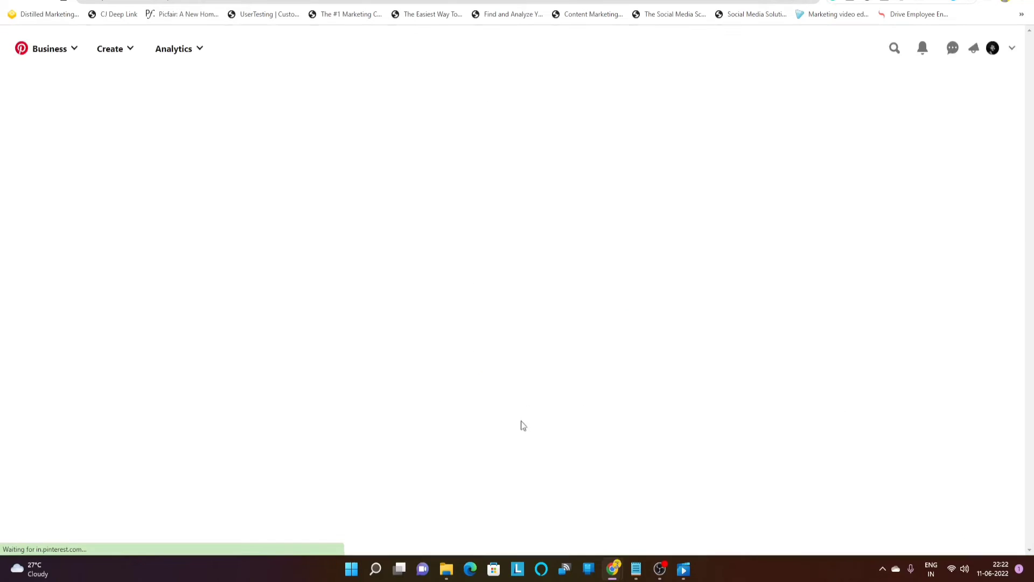
Reopen the Content Buckets draft at Finishing touches and focus the tag search field
click(512, 362)
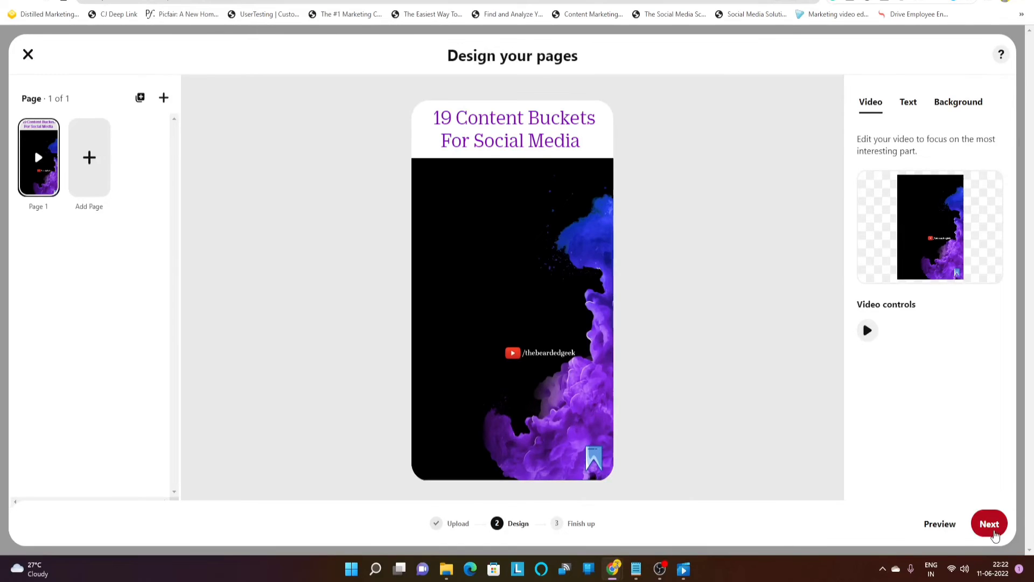
click(990, 524)
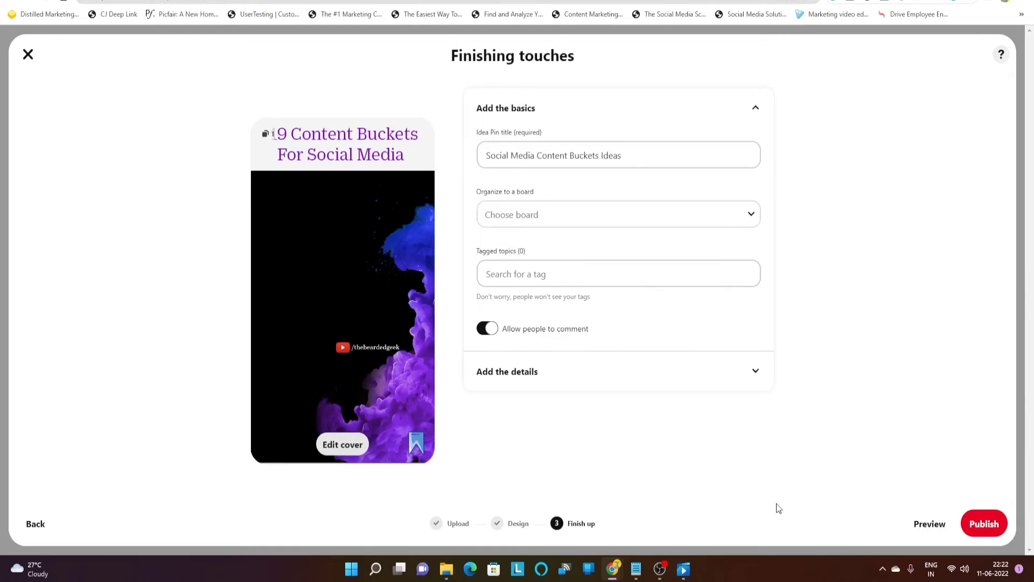
mouse_move(612, 577)
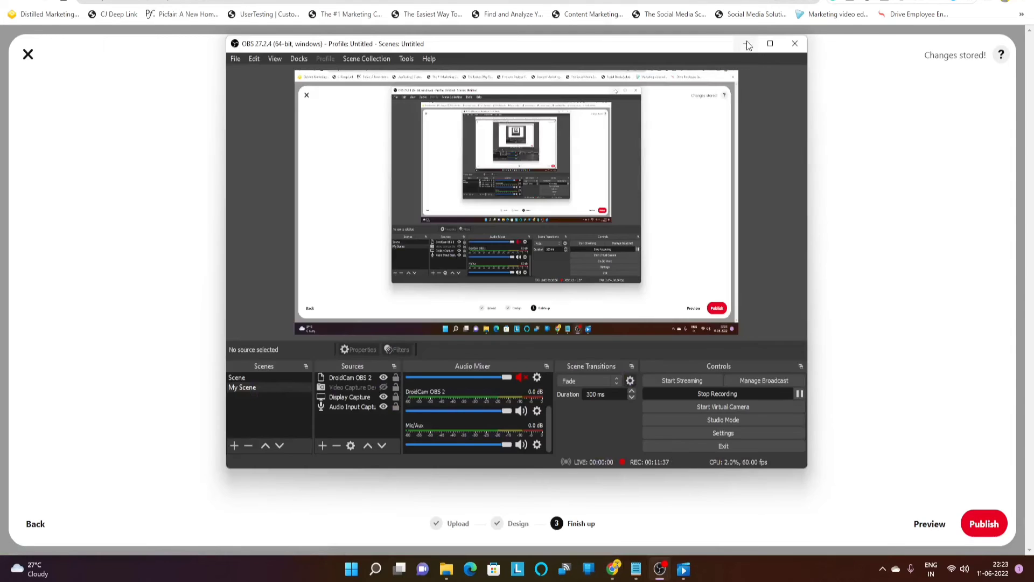
click(747, 45)
click(534, 273)
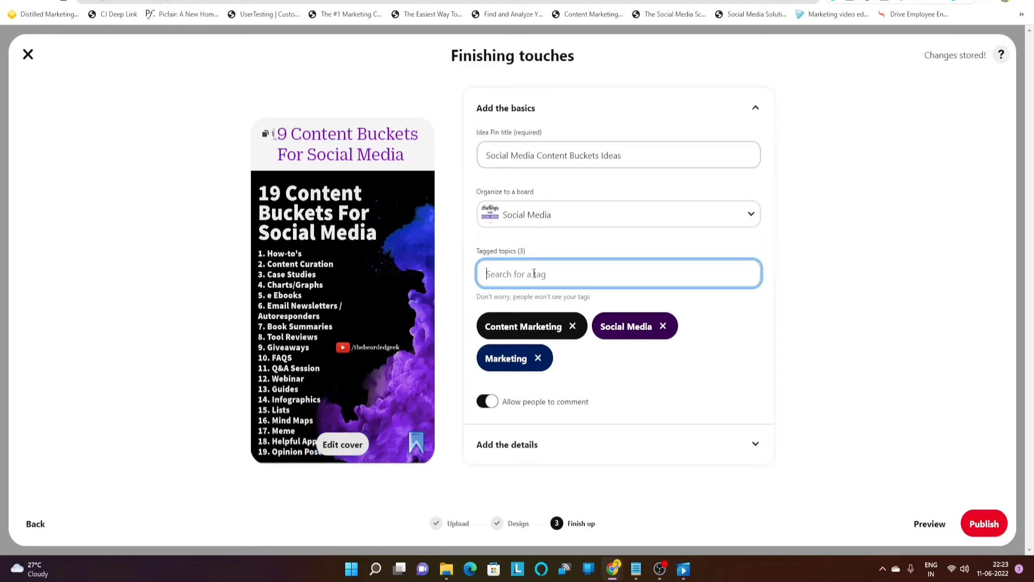
Add Instagram and Email Marketing topic tags, then select and deselect the pin title
text(instag)
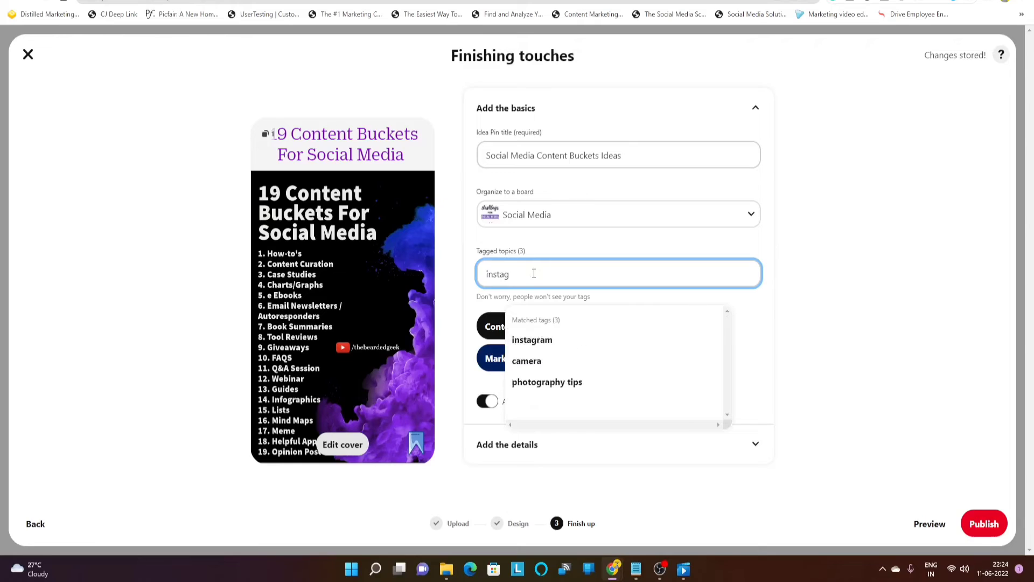
click(548, 340)
click(501, 274)
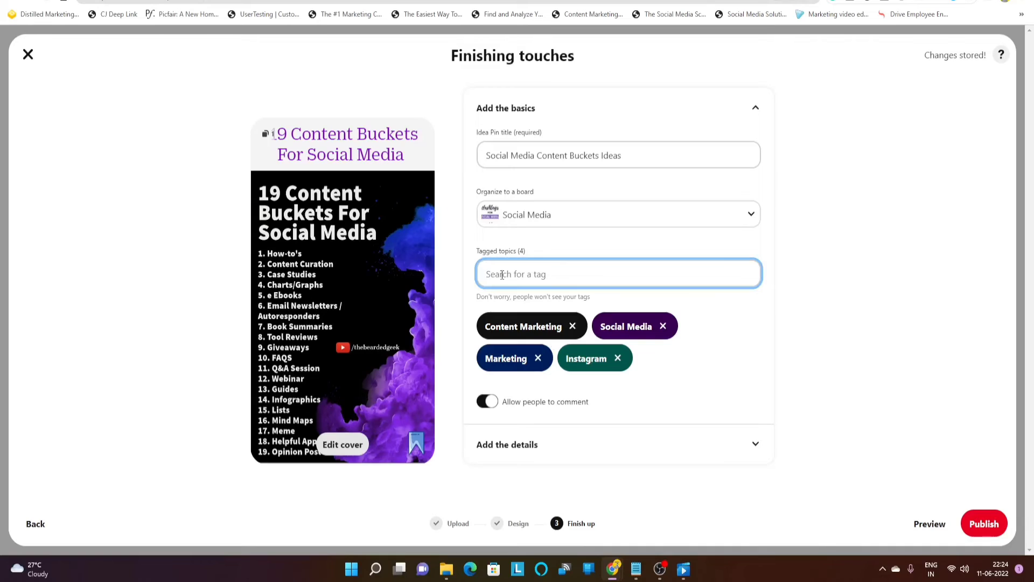
text(email)
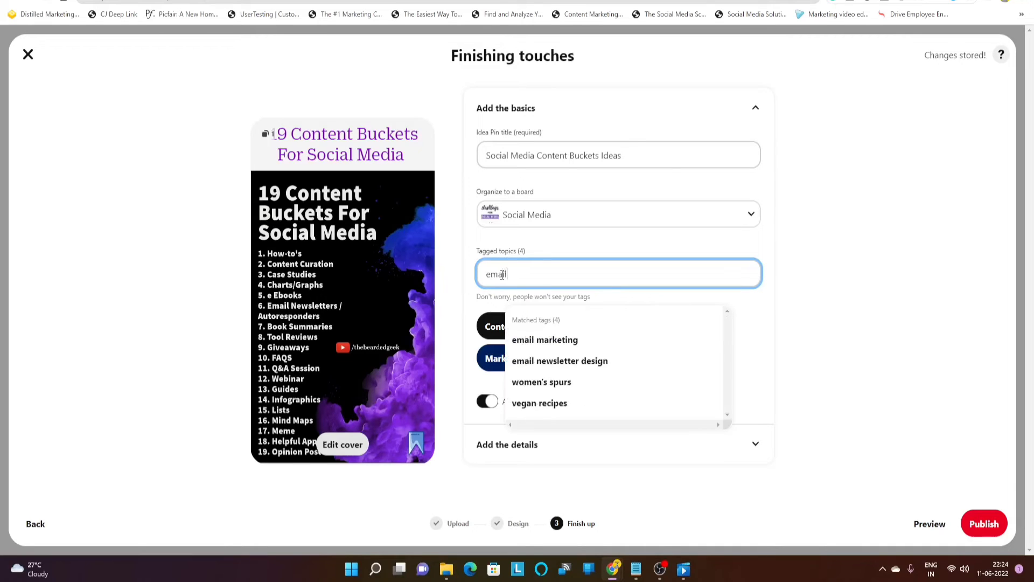
click(519, 345)
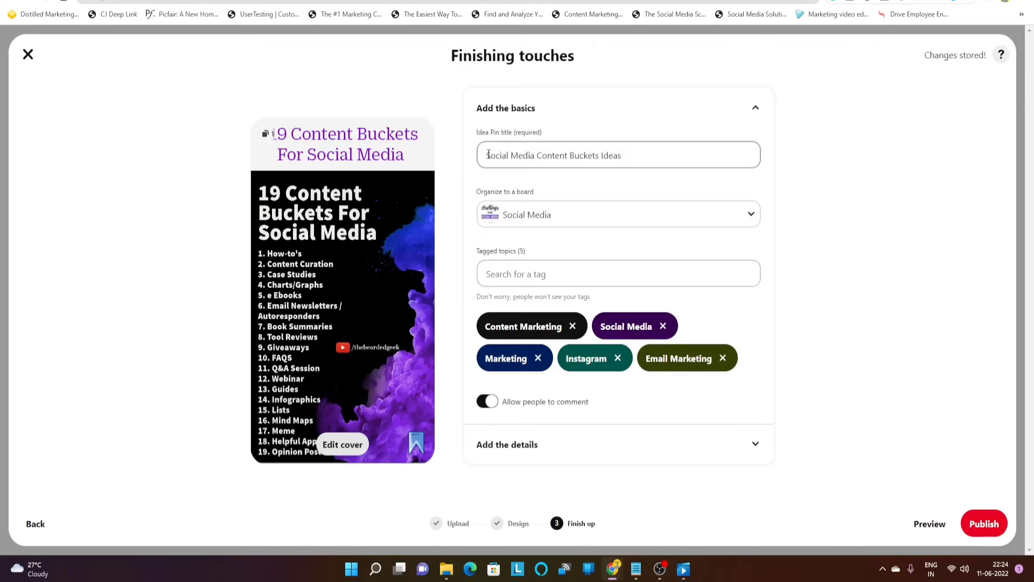
drag(483, 152, 629, 157)
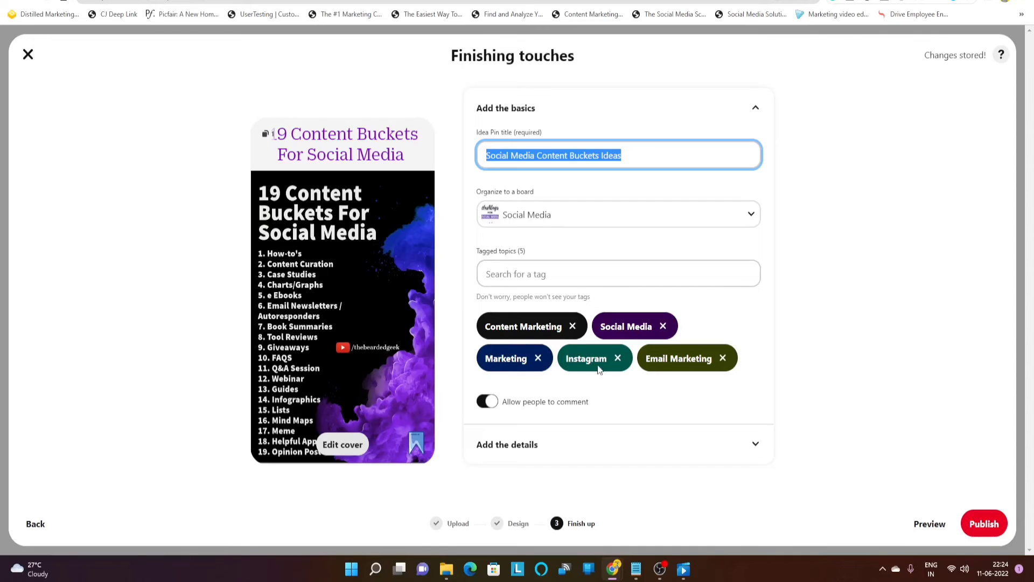
click(851, 366)
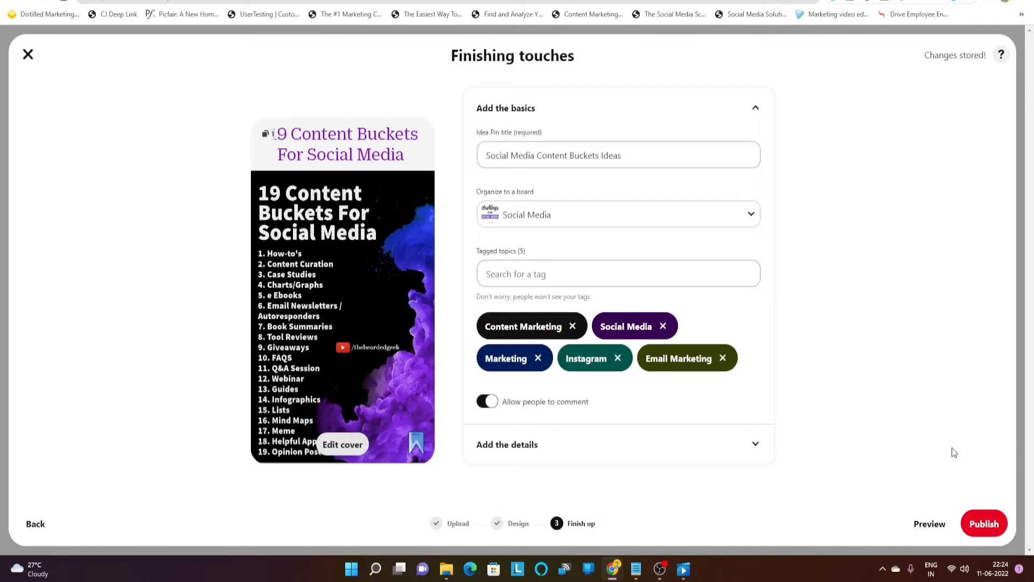
Publish the Idea Pin and go to the profile page
click(985, 526)
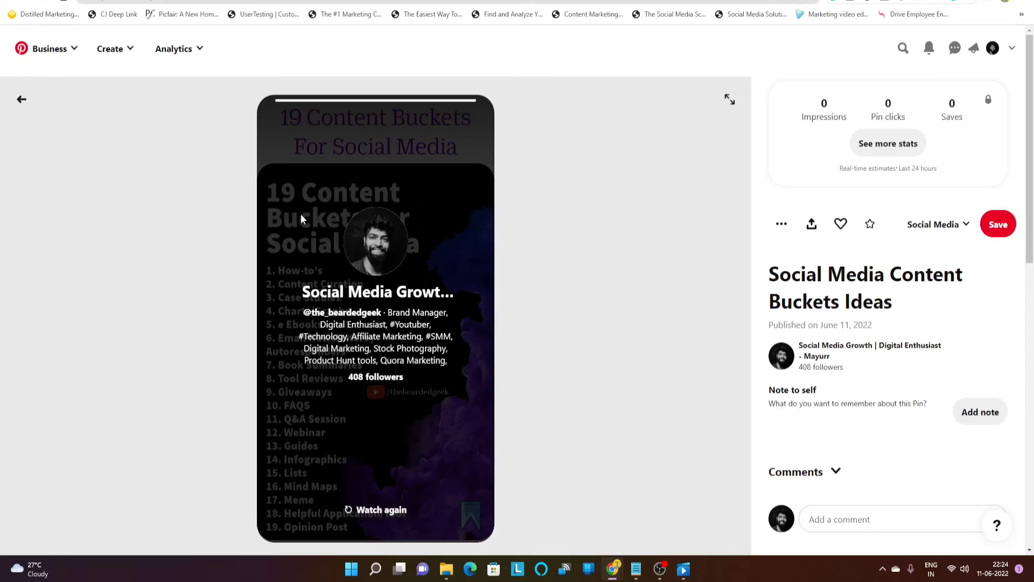
click(992, 49)
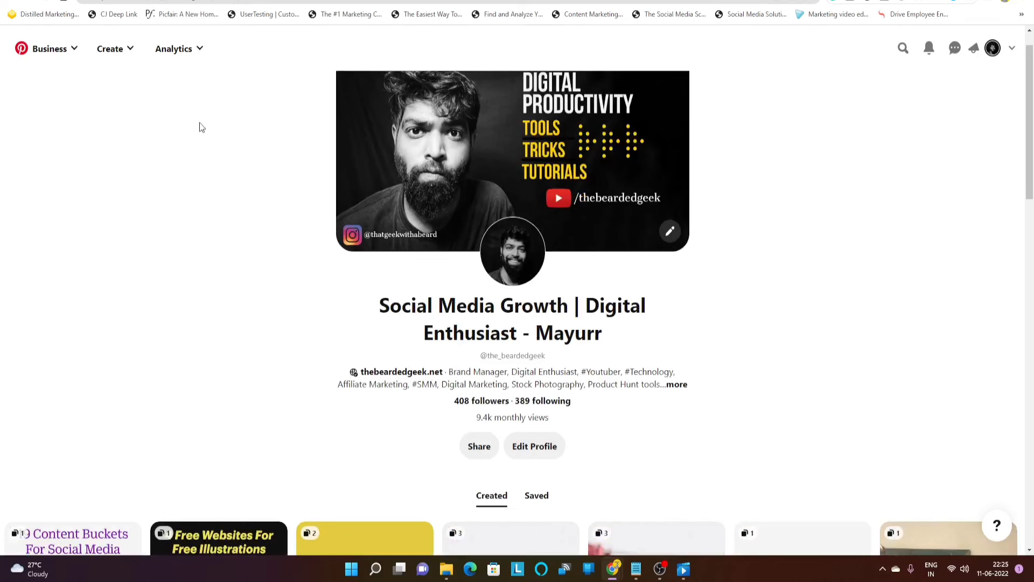
Search your pins for 'linkedin', correcting the misspelled query
click(902, 49)
text(linkin)
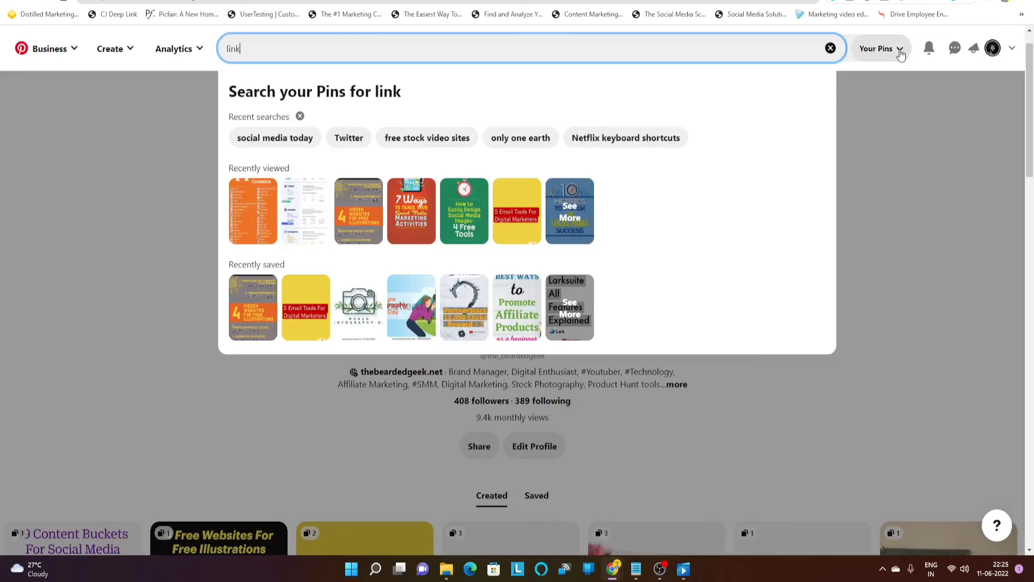
key(BackSpace)
key(BackSpace)
text(ein)
key(Return)
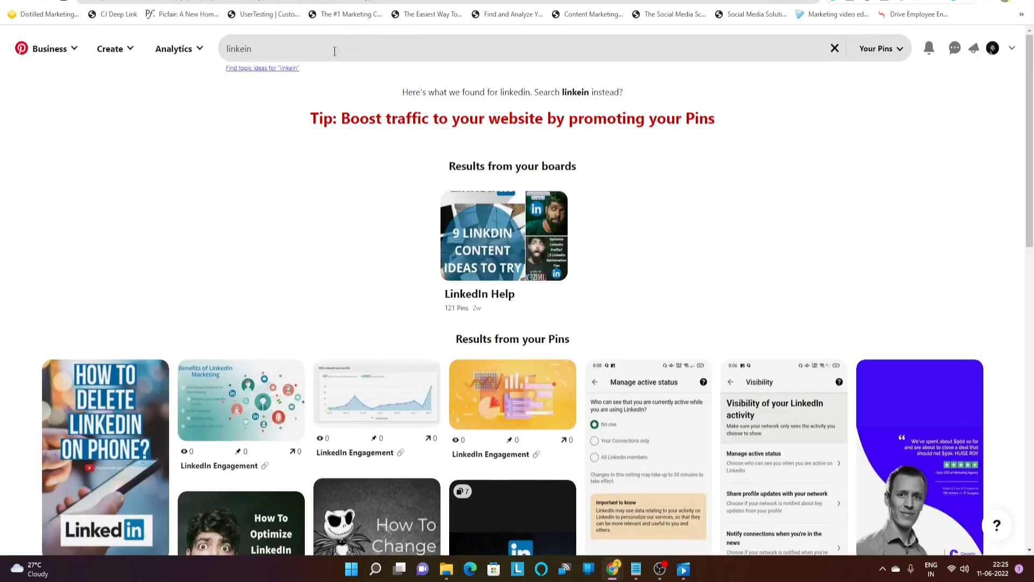
click(334, 51)
double_click(334, 51)
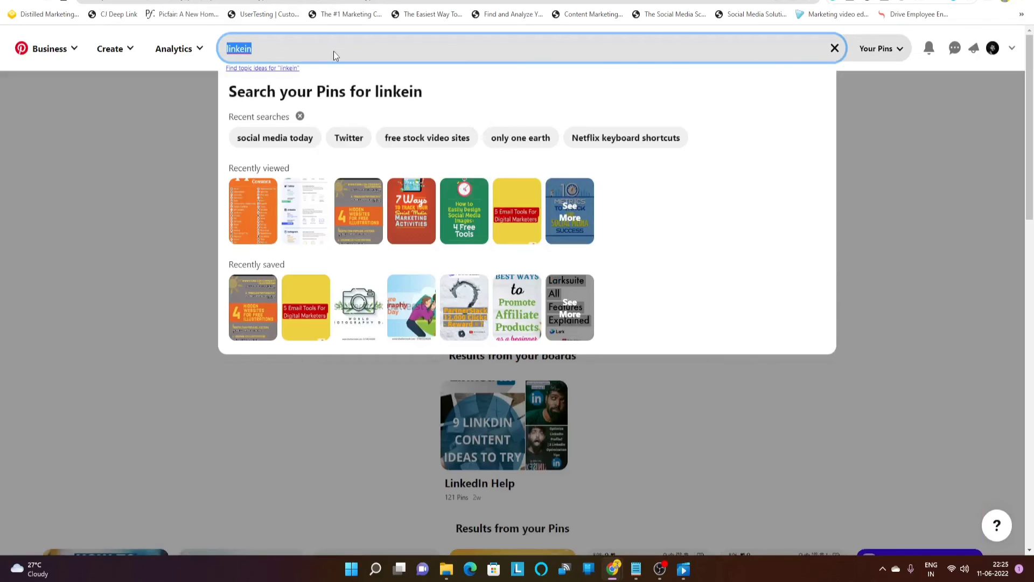
text(linkedin)
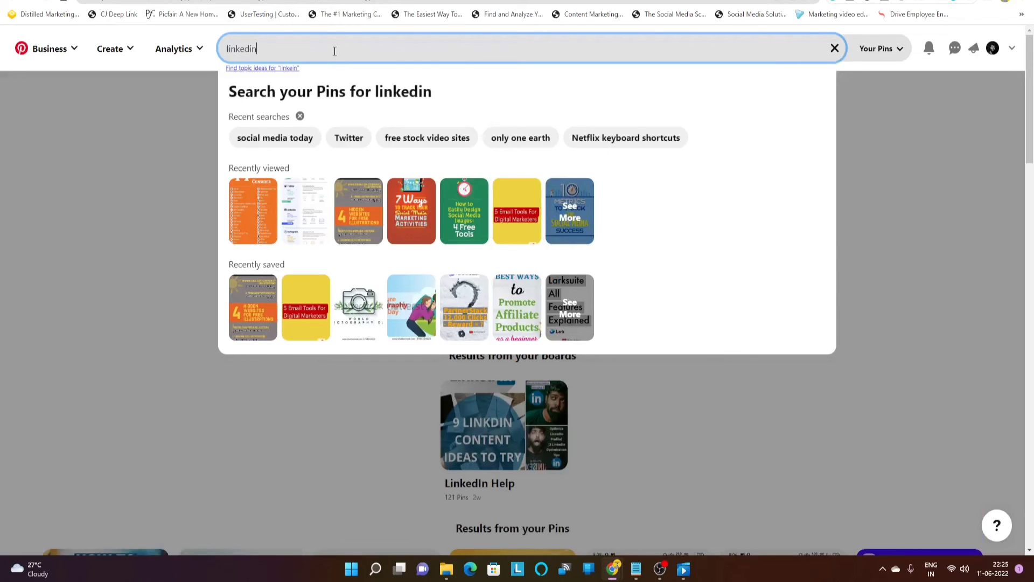
key(Return)
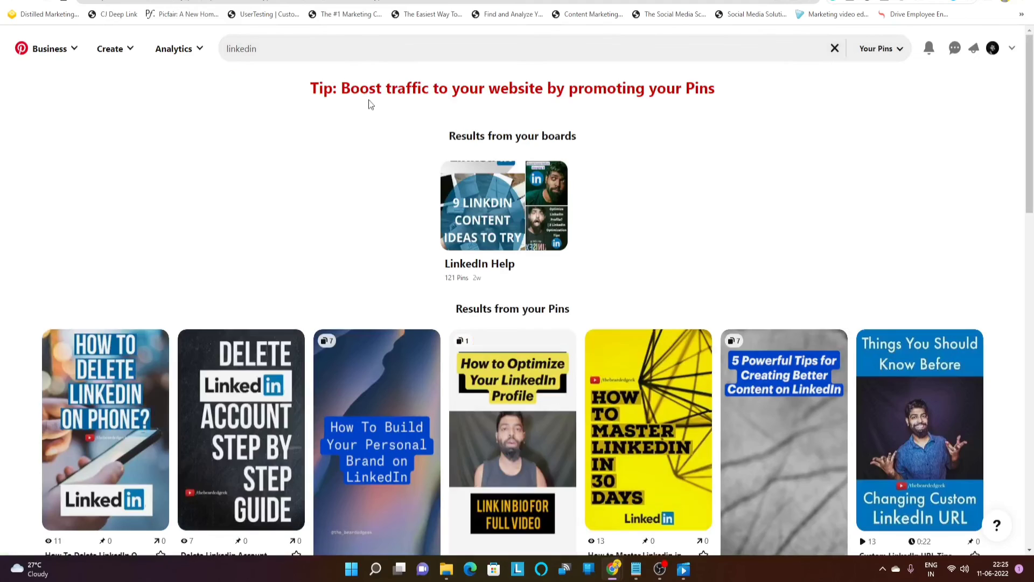
Widen the search to All Pins and open the LinkedIn profile lead-generation infographic pin
scroll(279, 203, down, 2)
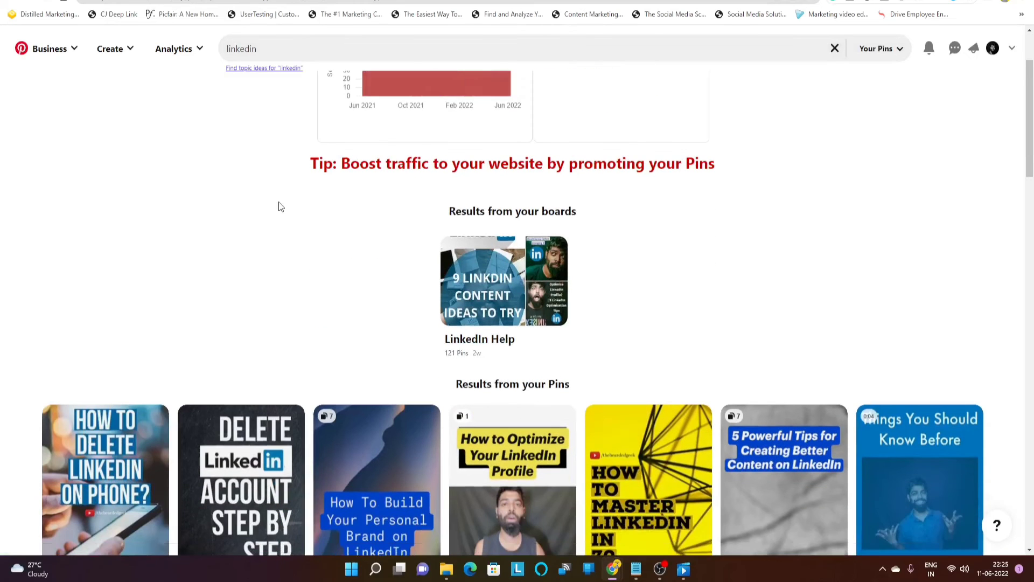
click(886, 50)
click(858, 82)
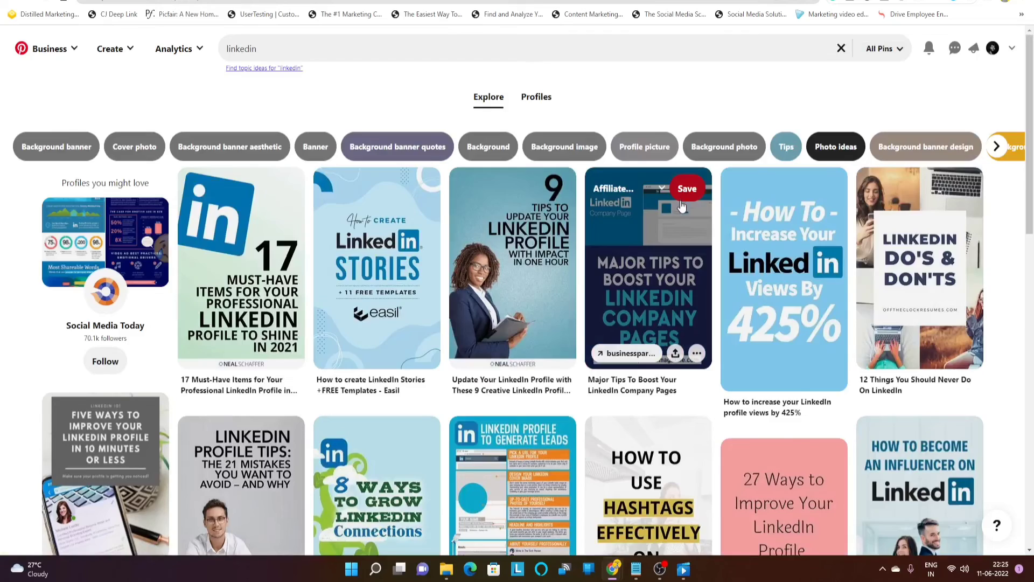
scroll(689, 213, down, 3)
scroll(680, 255, down, 3)
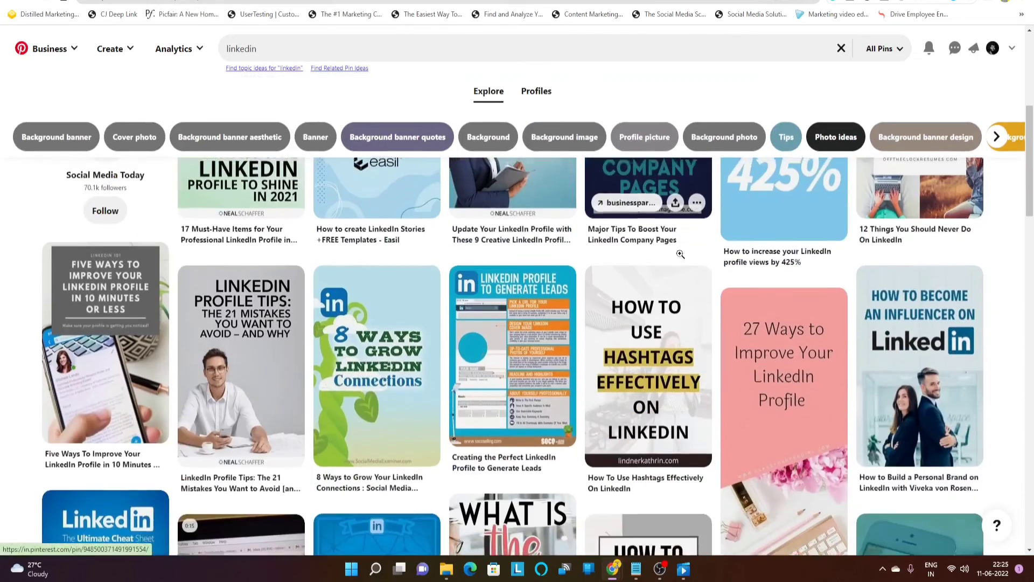
scroll(680, 254, down, 2)
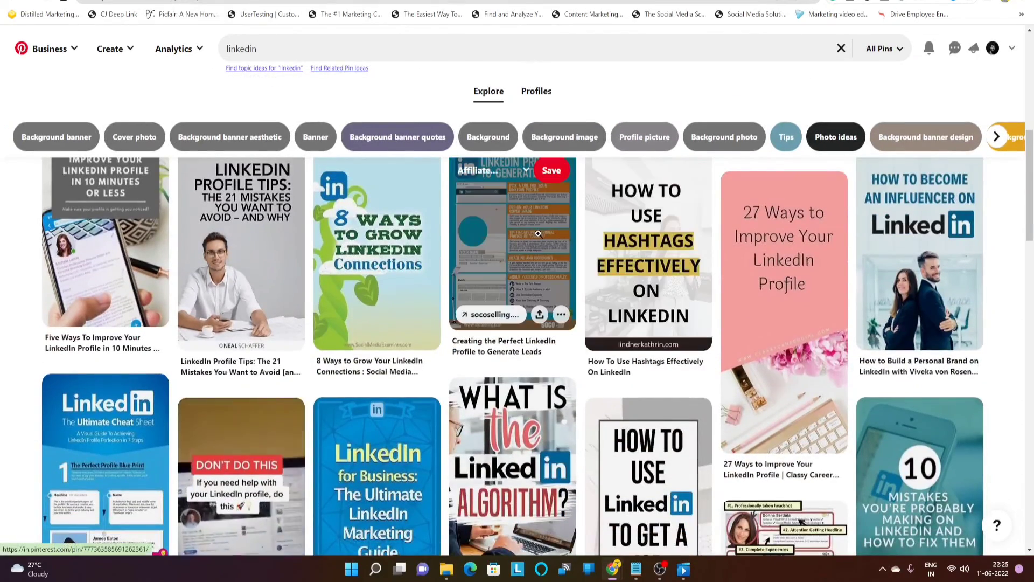
click(538, 233)
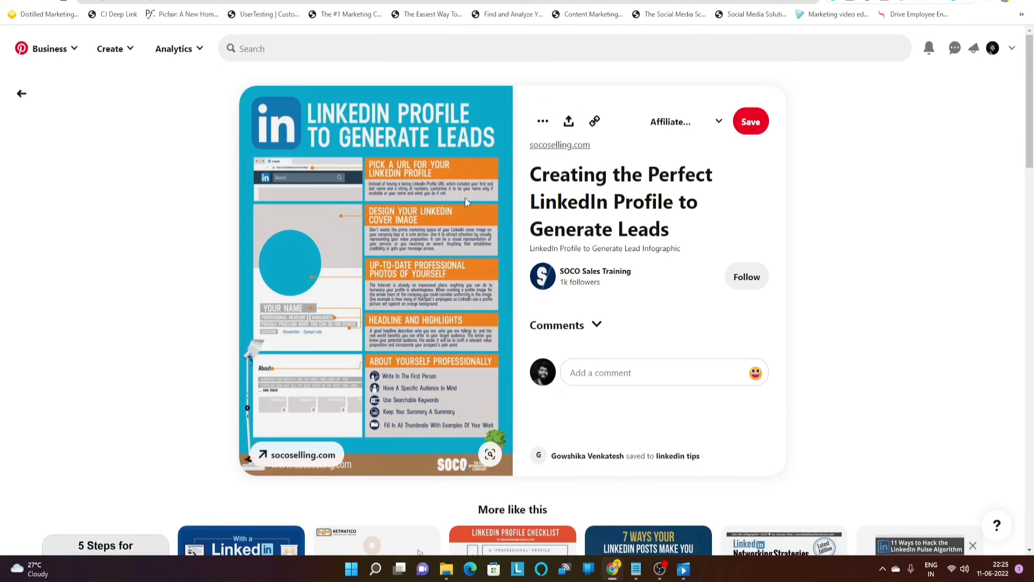
Download the 'Creating the Perfect LinkedIn Profile to Generate Leads' image, then return to the profile page
click(543, 123)
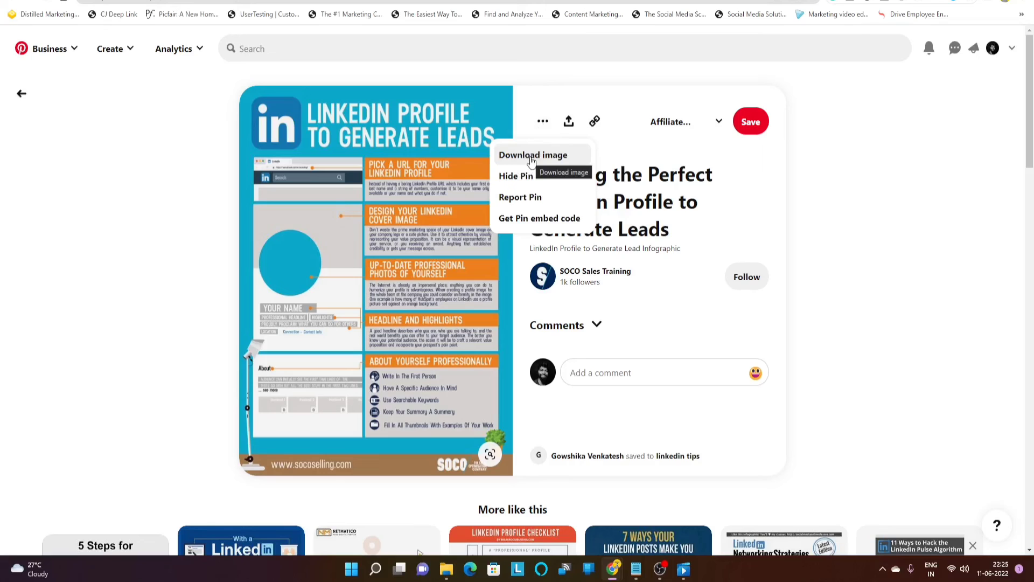
click(532, 157)
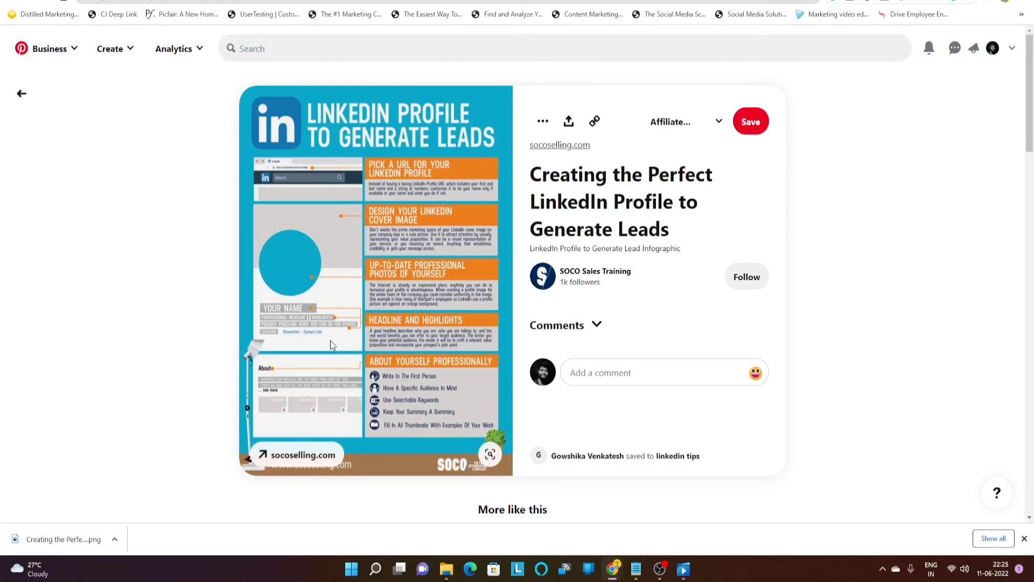
click(992, 48)
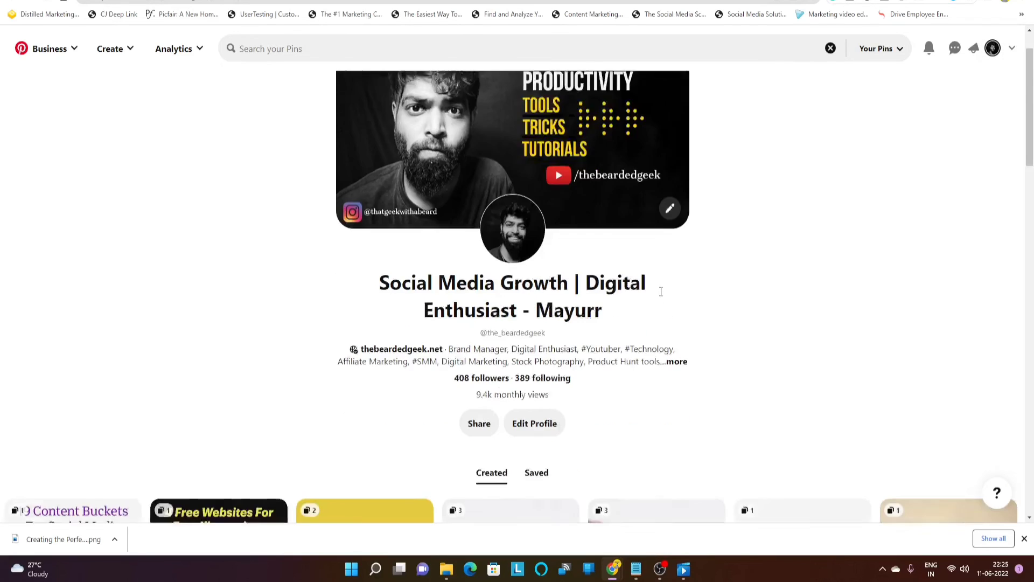
scroll(661, 292, down, 5)
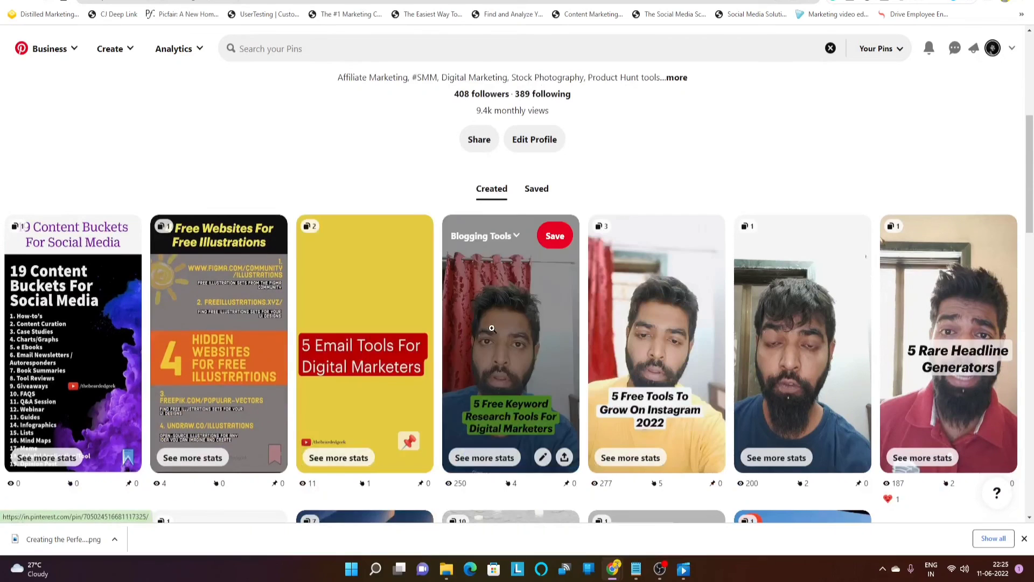
click(491, 328)
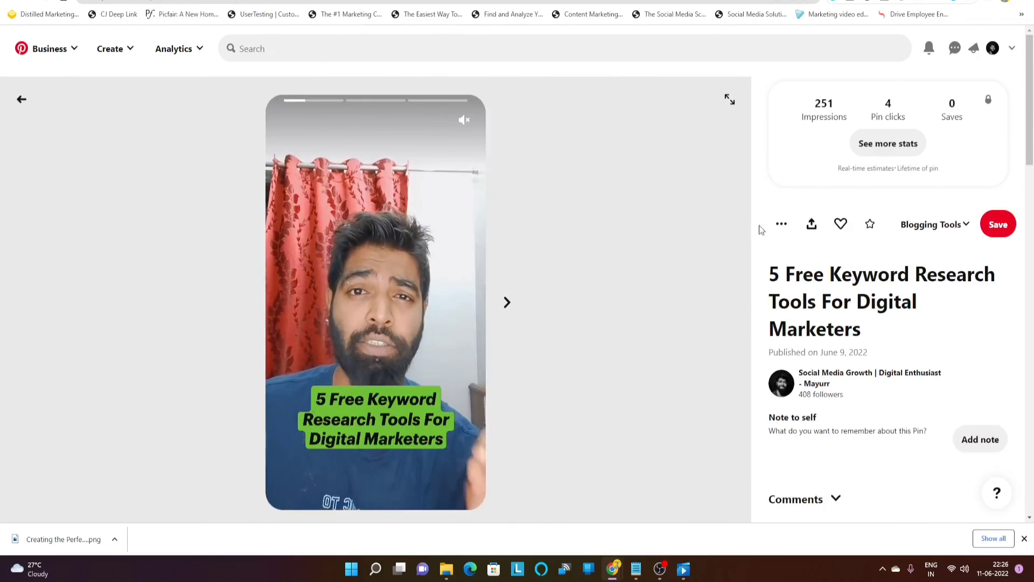
click(779, 226)
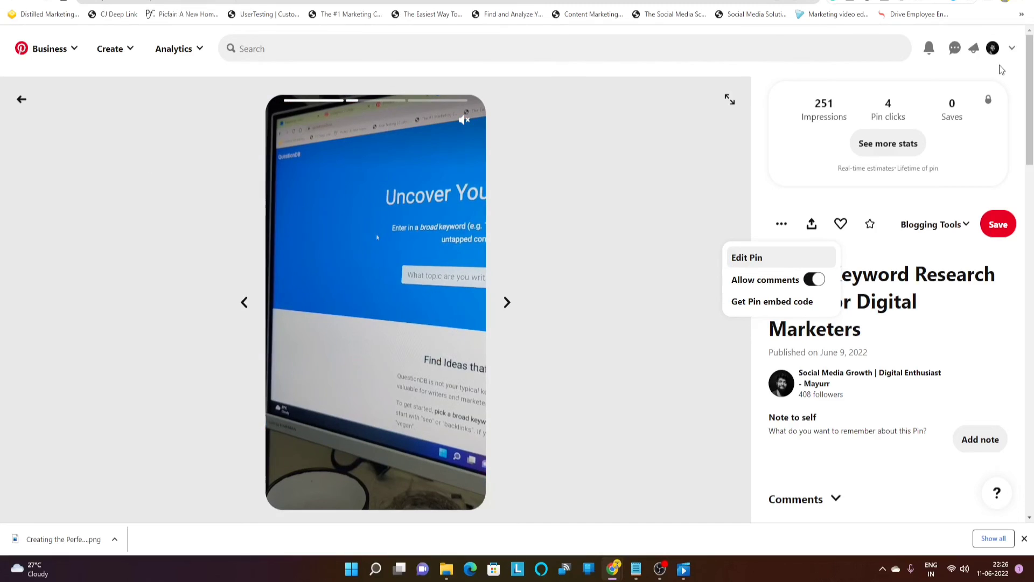
click(991, 51)
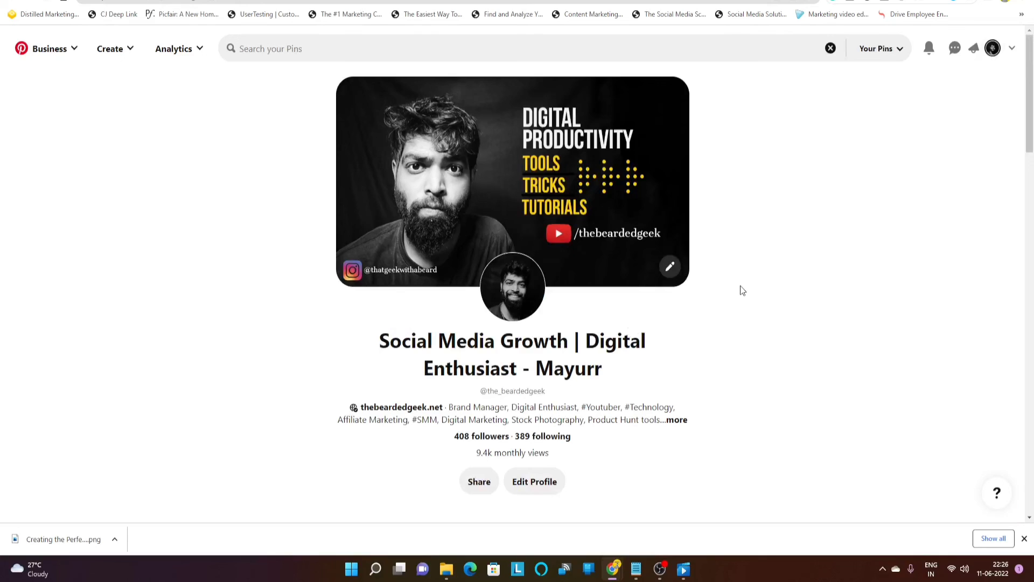
scroll(709, 357, down, 2)
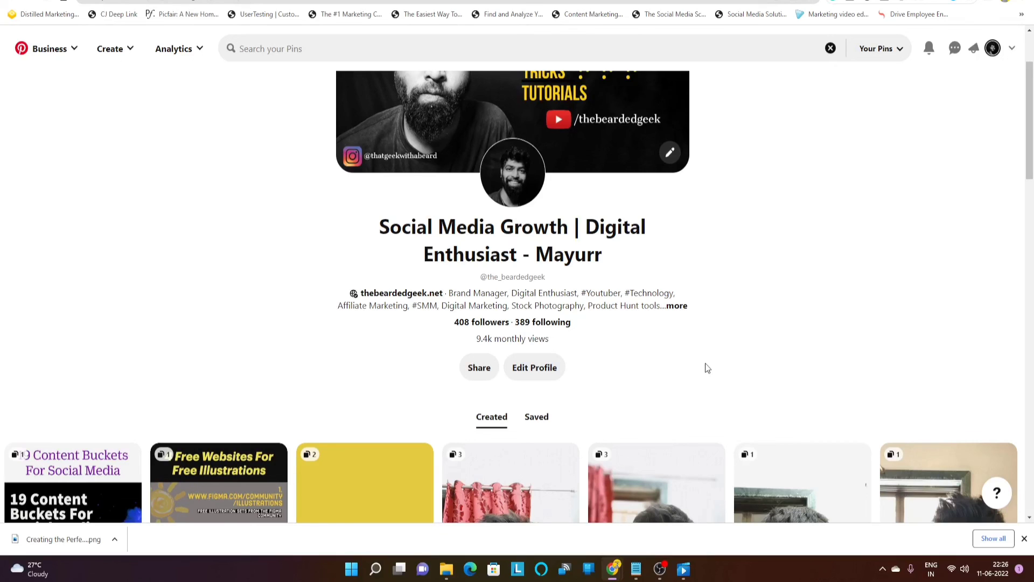
scroll(707, 345, down, 6)
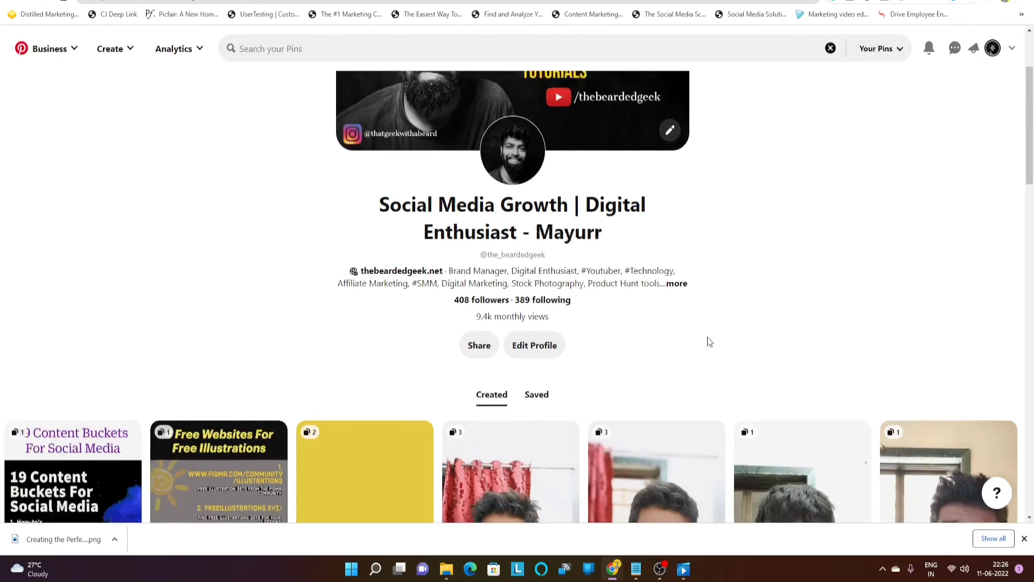
scroll(707, 337, down, 1)
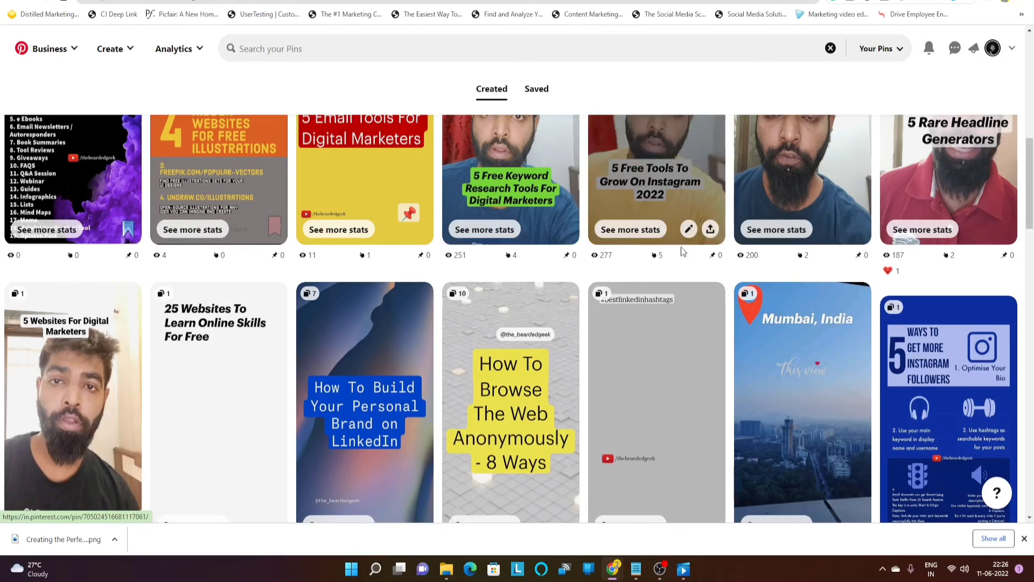
scroll(701, 329, down, 6)
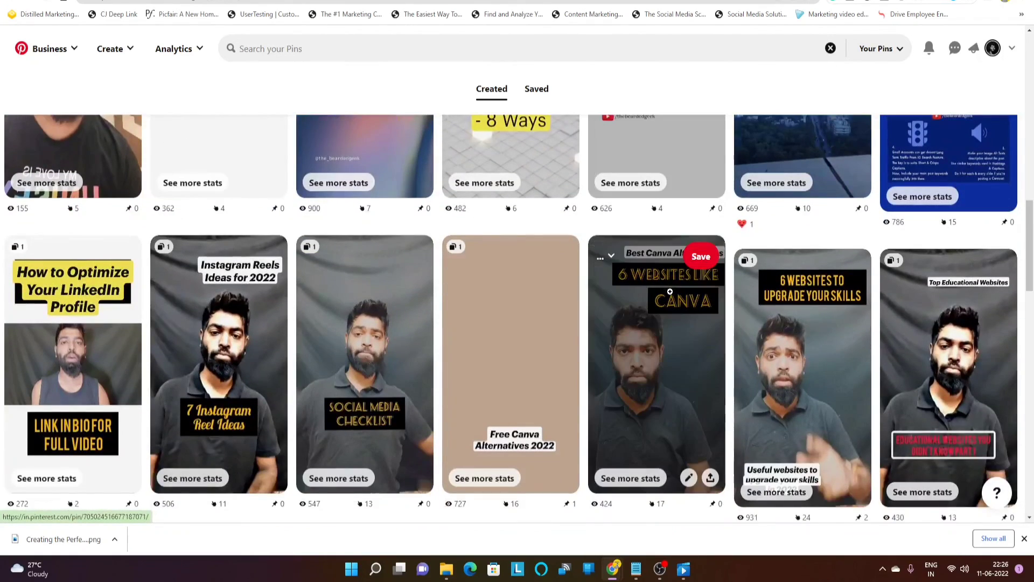
scroll(670, 291, down, 2)
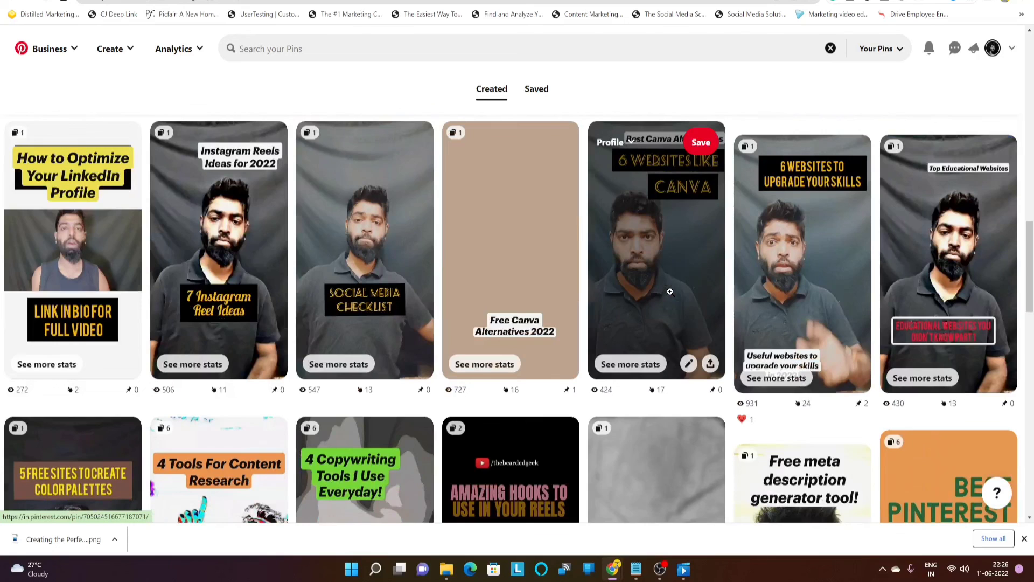